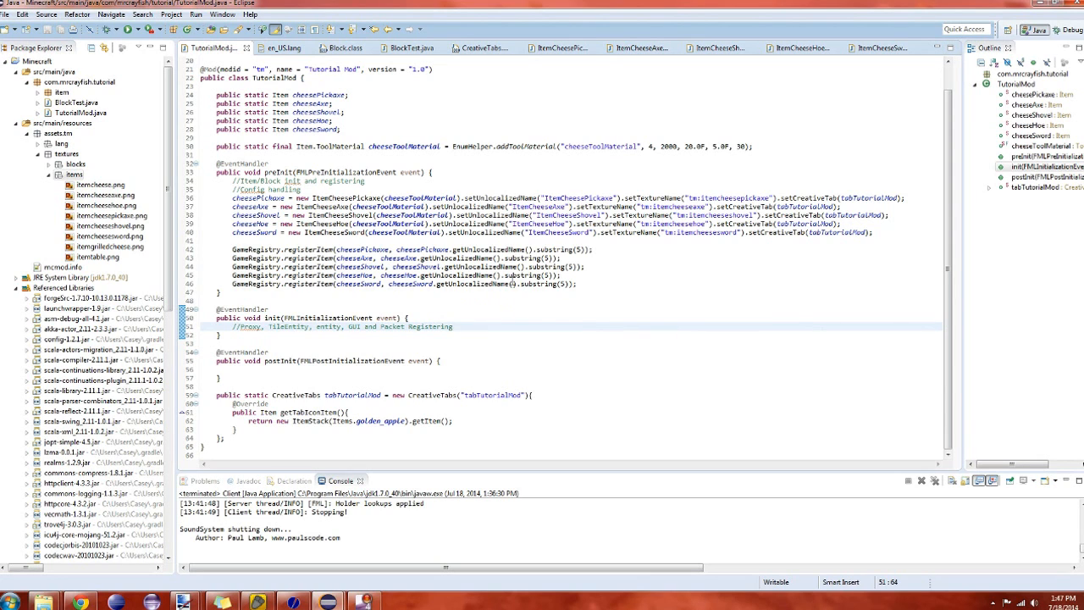
Review the preInit item setup, then place the cursor at the end of init's registering comment
{"action": "left_click_drag", "start_coordinate": [601, 288], "coordinate": [277, 174]}
{"action": "left_click", "coordinate": [277, 180]}
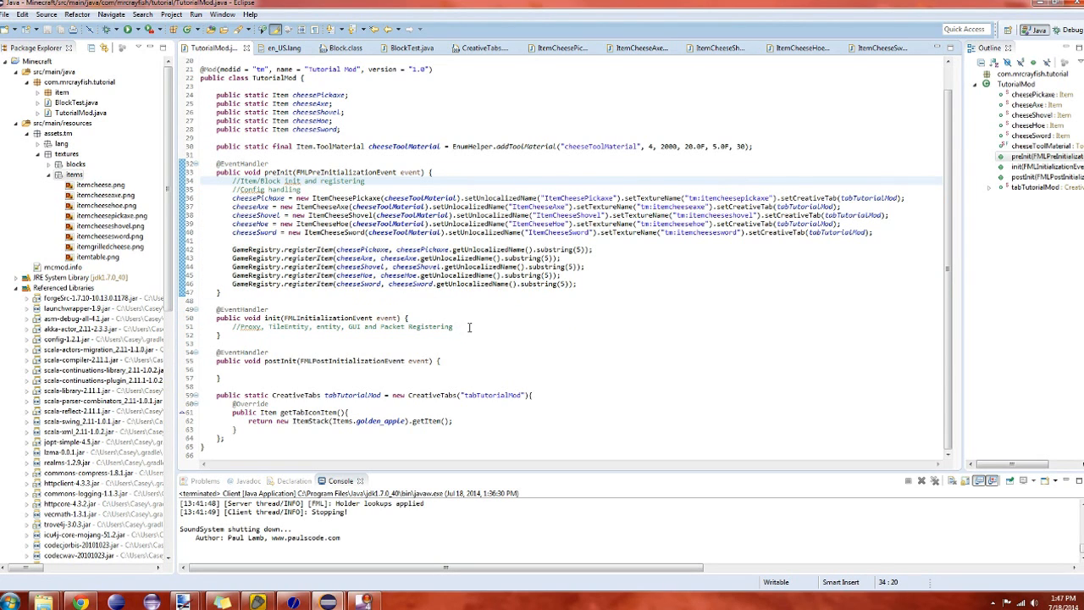
{"action": "left_click", "coordinate": [469, 327]}
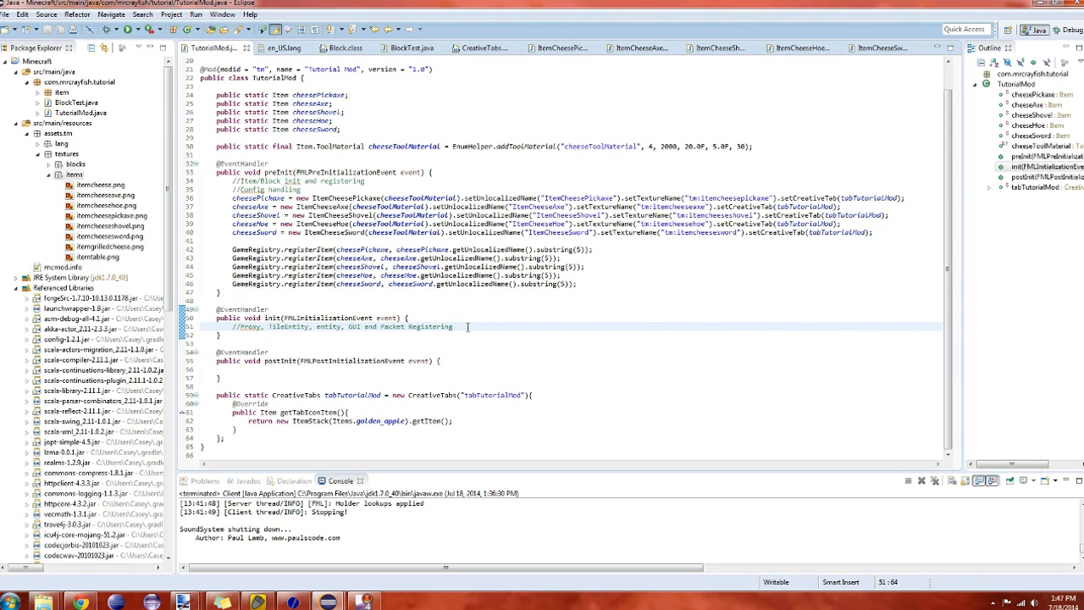
Start a new line in init with a GameRegistry.addRecipe call chosen from content assist
{"action": "key", "text": "Return"}
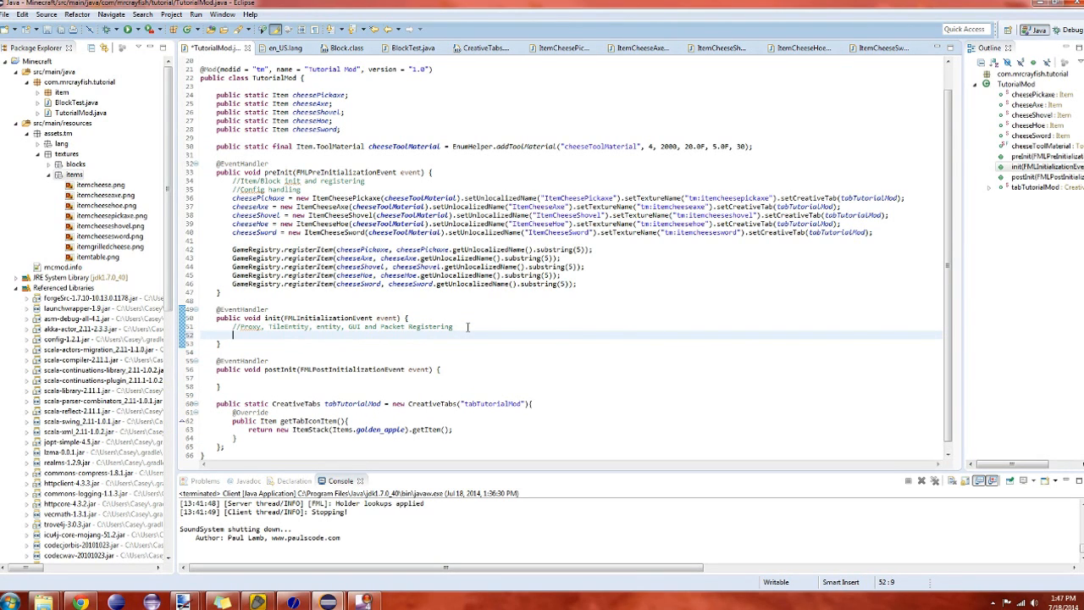
{"action": "type", "text": "GameRe"}
{"action": "type", "text": "gistr"}
{"action": "type", "text": "y.add"}
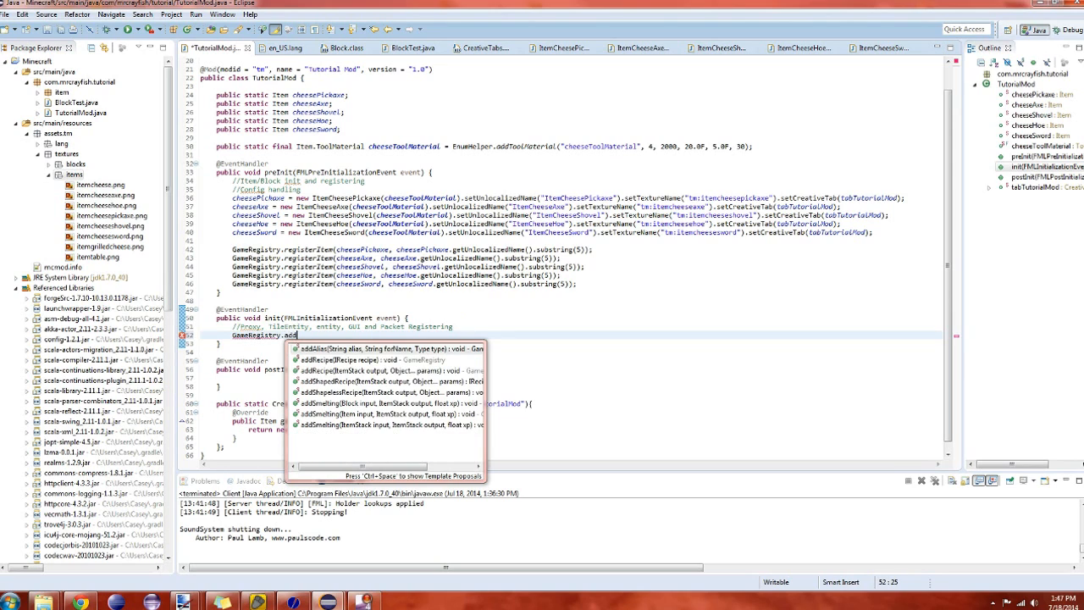
{"action": "key", "text": "Down"}
{"action": "key", "text": "Return"}
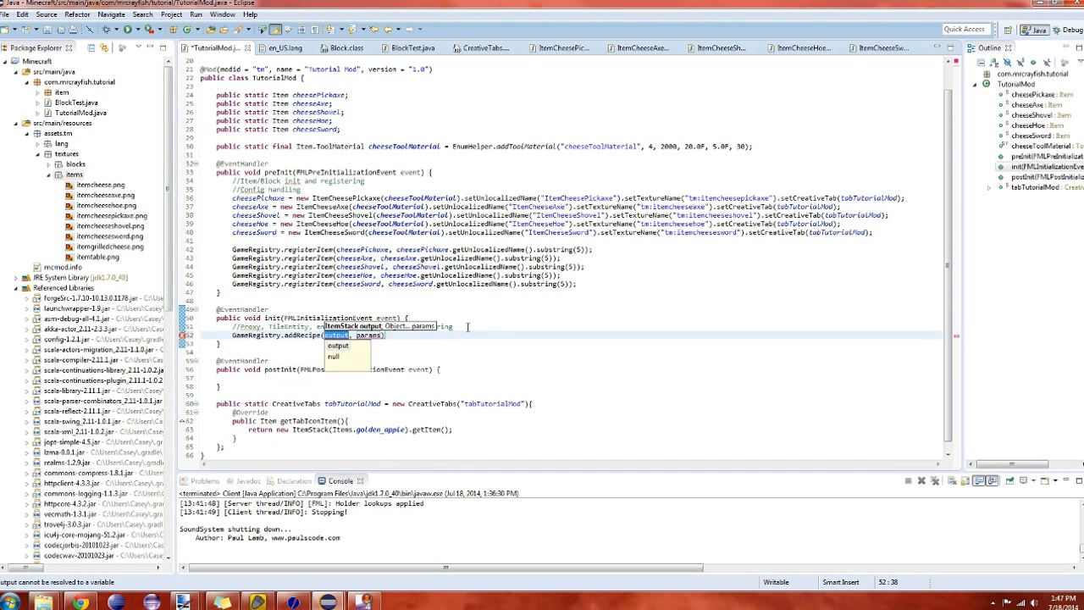
{"action": "type", "text": "new Items"}
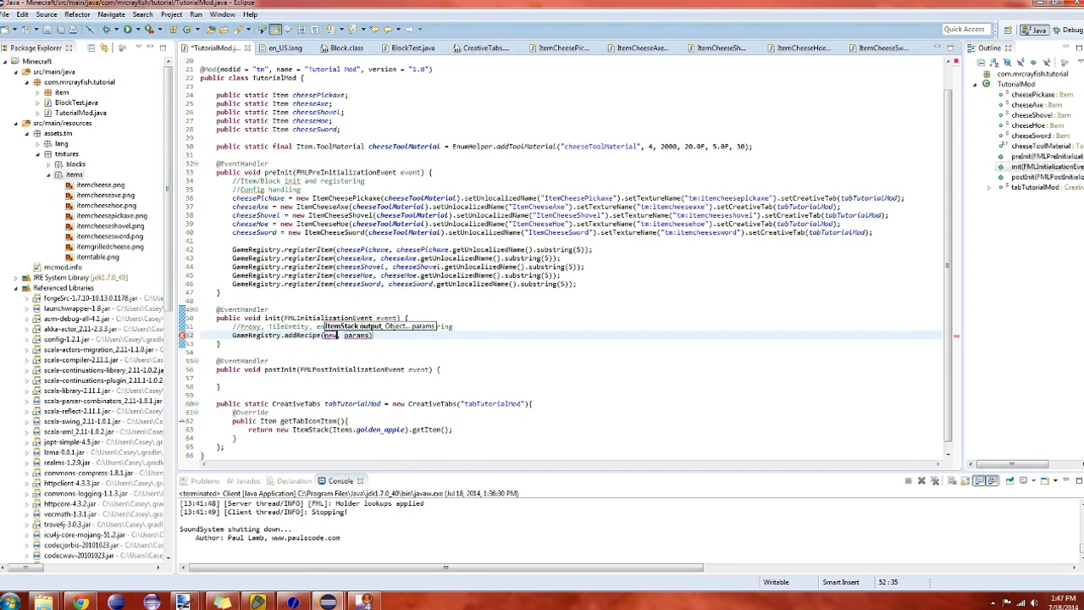
{"action": "type", "text": "tack("}
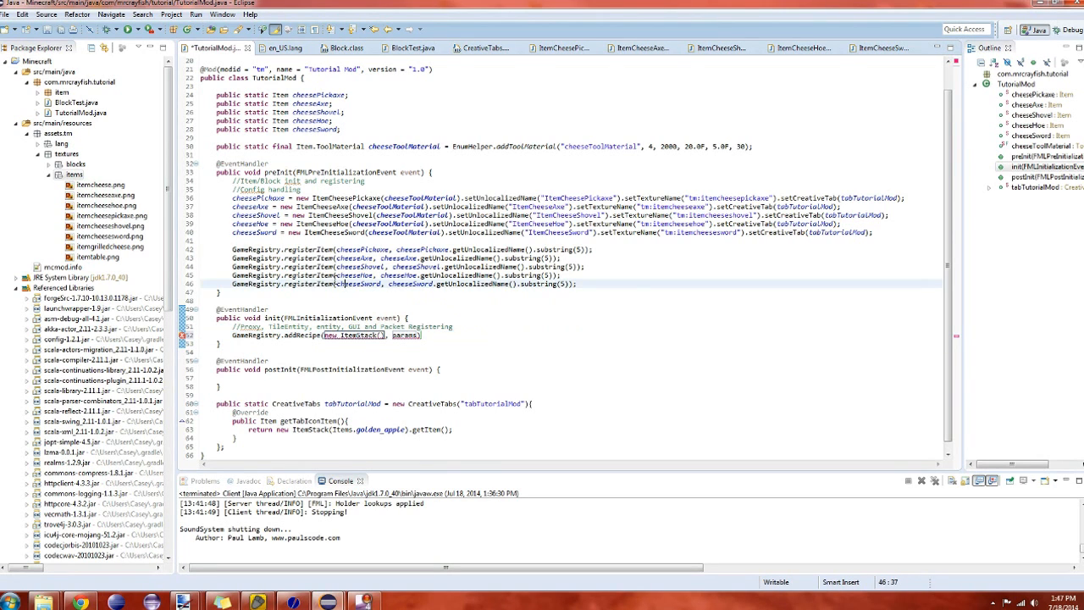
Make the recipe output new ItemStack(cheesePickaxe) by copying the name from its declaration
{"action": "double_click", "coordinate": [258, 197]}
{"action": "key", "text": "ctrl+c"}
{"action": "left_click", "coordinate": [385, 334]}
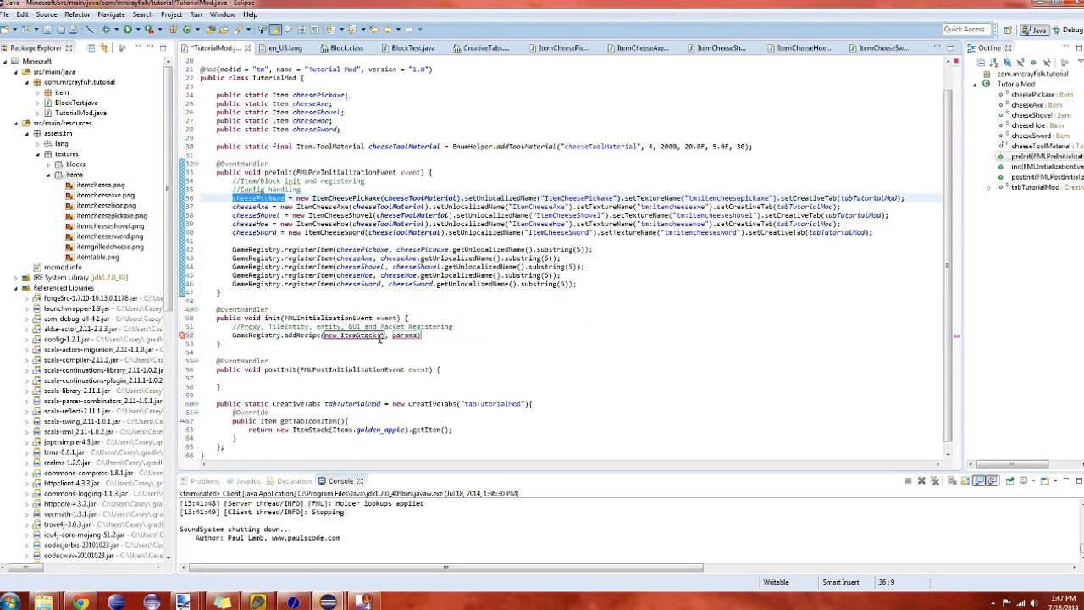
{"action": "key", "text": "ctrl+v"}
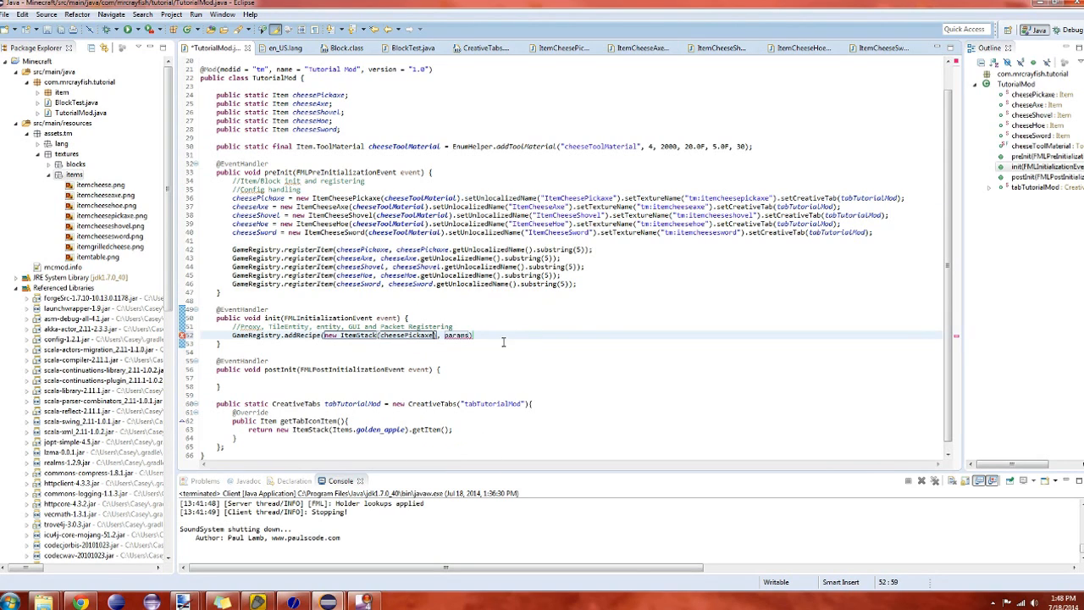
{"action": "key", "text": "Tab"}
{"action": "type", "text": "new Ob"}
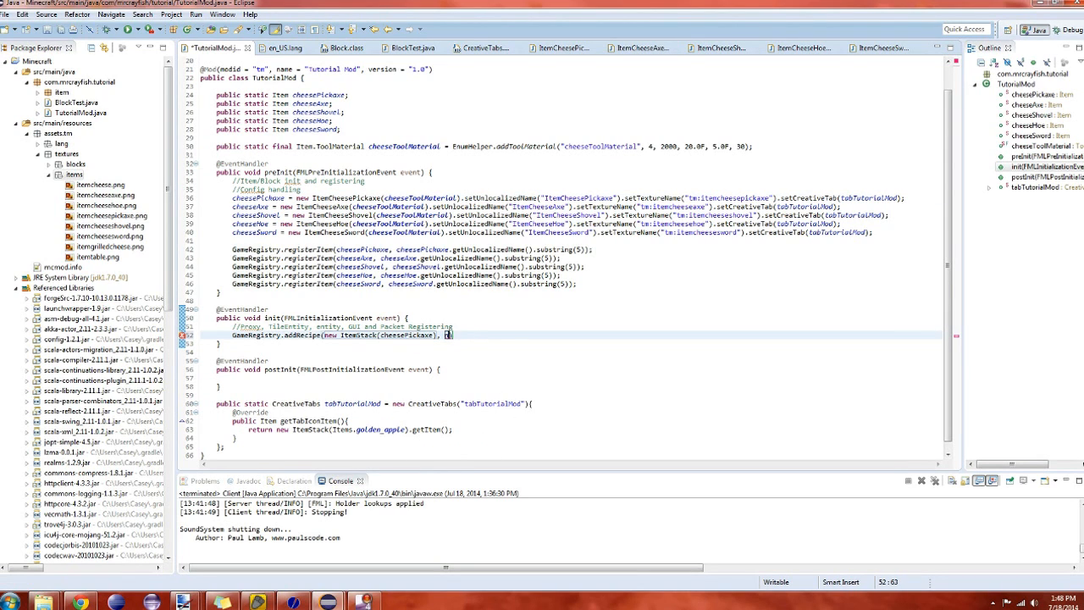
{"action": "type", "text": "ject"}
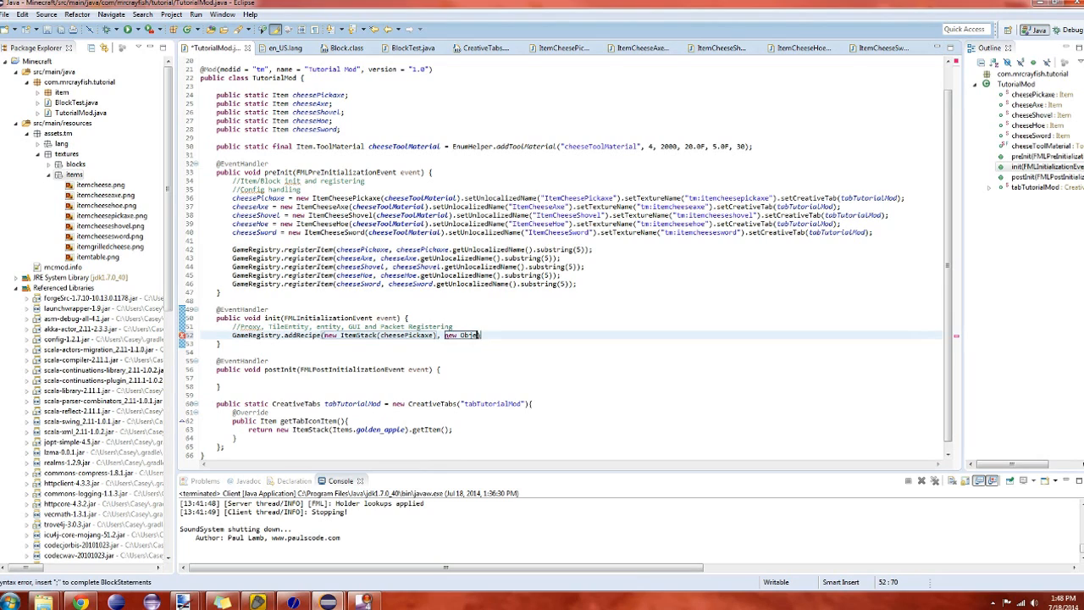
{"action": "type", "text": "[]"}
{"action": "type", "text": "{})"}
{"action": "type", "text": ";"}
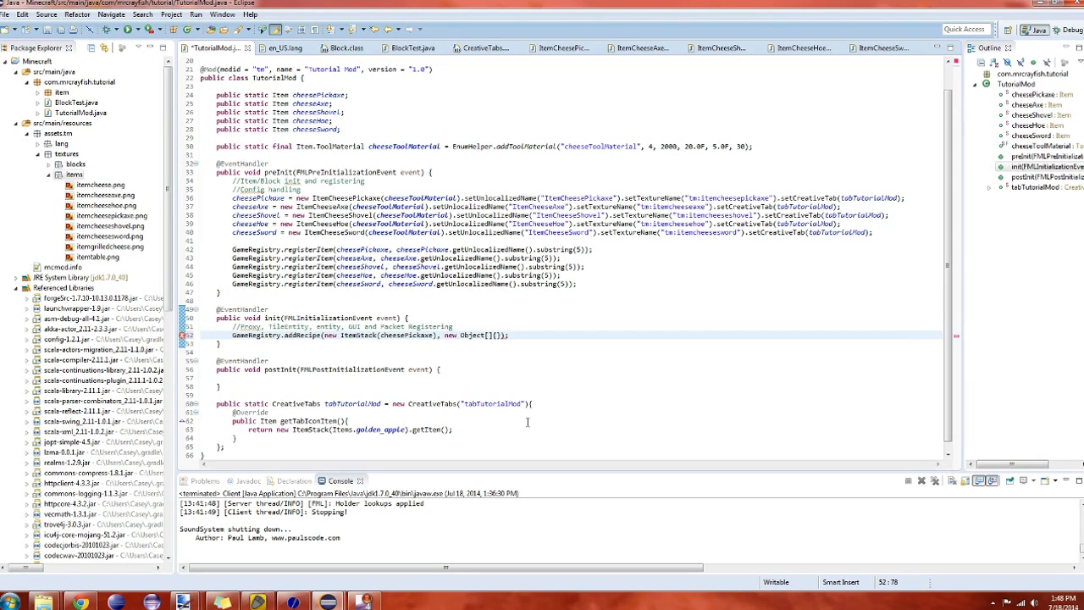
Give the recipe a new Object[] with three empty pattern strings laid out on aligned lines
{"action": "key", "text": "Left"}
{"action": "key", "text": "Left"}
{"action": "key", "text": "Left"}
{"action": "type", "text": "\""}
{"action": "type", "text": ","}
{"action": "type", "text": "\"\""}
{"action": "type", "text": ","}
{"action": "type", "text": "\""}
{"action": "left_click", "coordinate": [504, 335]}
{"action": "key", "text": "Return"}
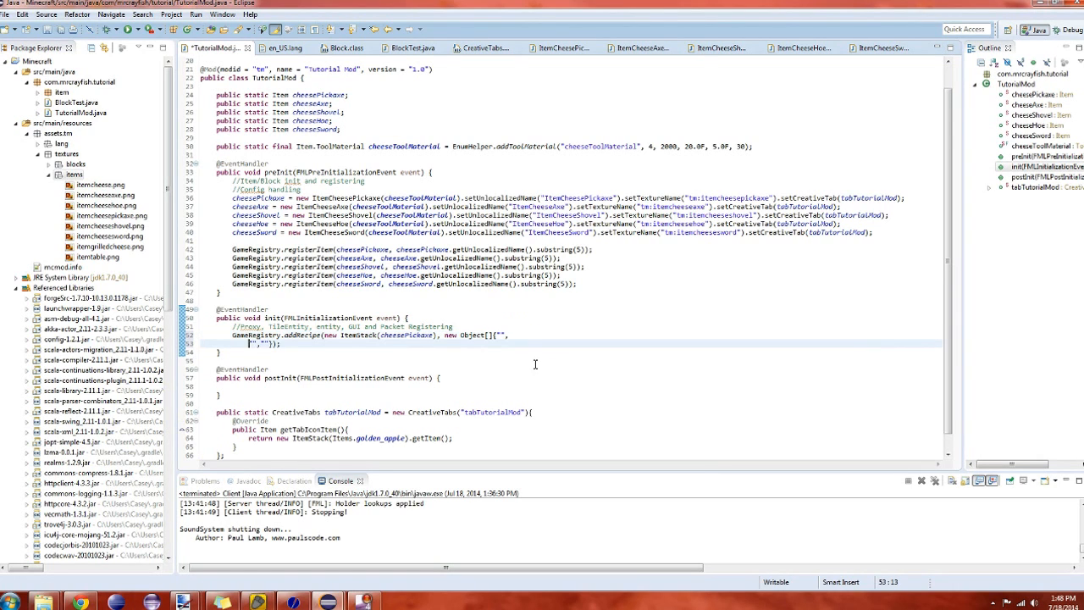
{"action": "key", "text": "Tab"}
{"action": "key", "text": "Tab"}
{"action": "key", "text": "Tab"}
{"action": "key", "text": "Tab"}
{"action": "key", "text": "Tab"}
{"action": "key", "text": "Tab"}
{"action": "key", "text": "Tab"}
{"action": "key", "text": "Tab"}
{"action": "key", "text": "Tab"}
{"action": "key", "text": "Tab"}
{"action": "key", "text": "Tab"}
{"action": "key", "text": "Tab"}
{"action": "key", "text": "Tab"}
{"action": "key", "text": "Tab"}
{"action": "key", "text": "Tab"}
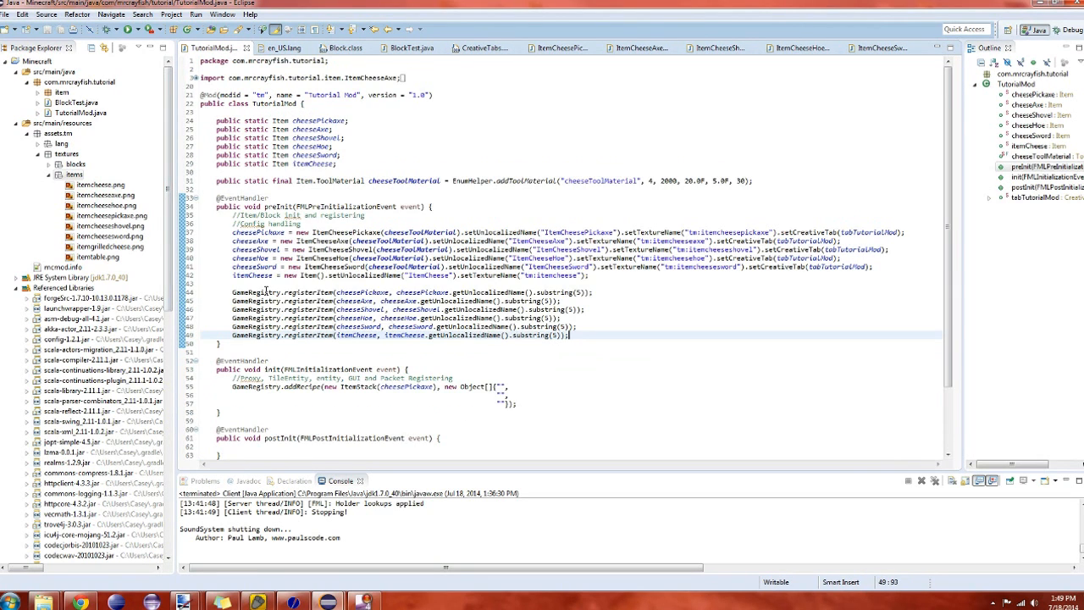
Highlight the new public static Item itemCheese declaration near the top of the class
{"action": "left_click_drag", "start_coordinate": [337, 165], "coordinate": [217, 164]}
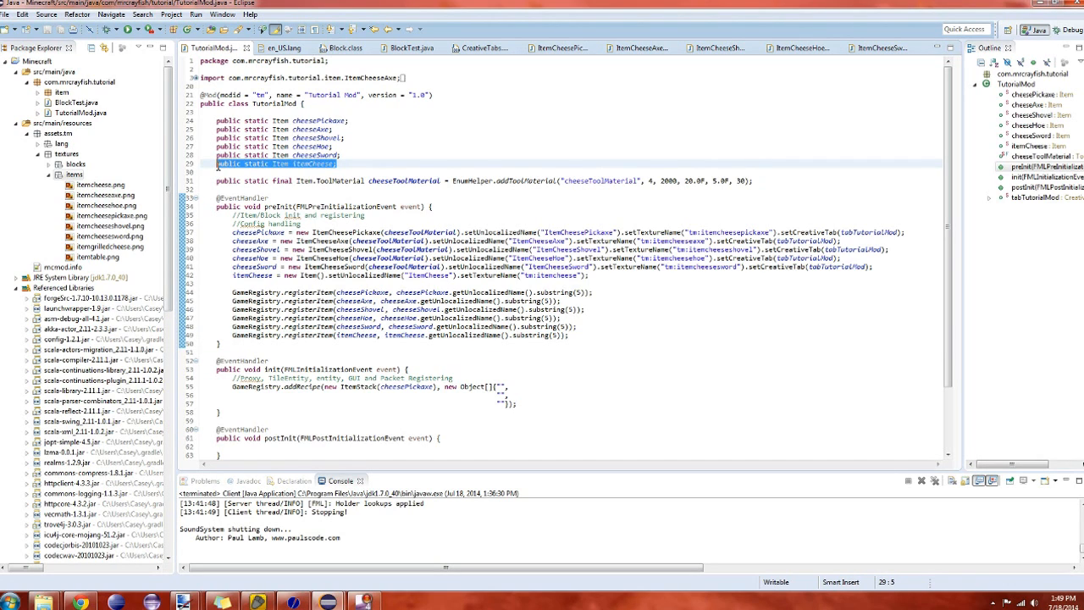
{"action": "left_click_drag", "start_coordinate": [337, 164], "coordinate": [244, 164]}
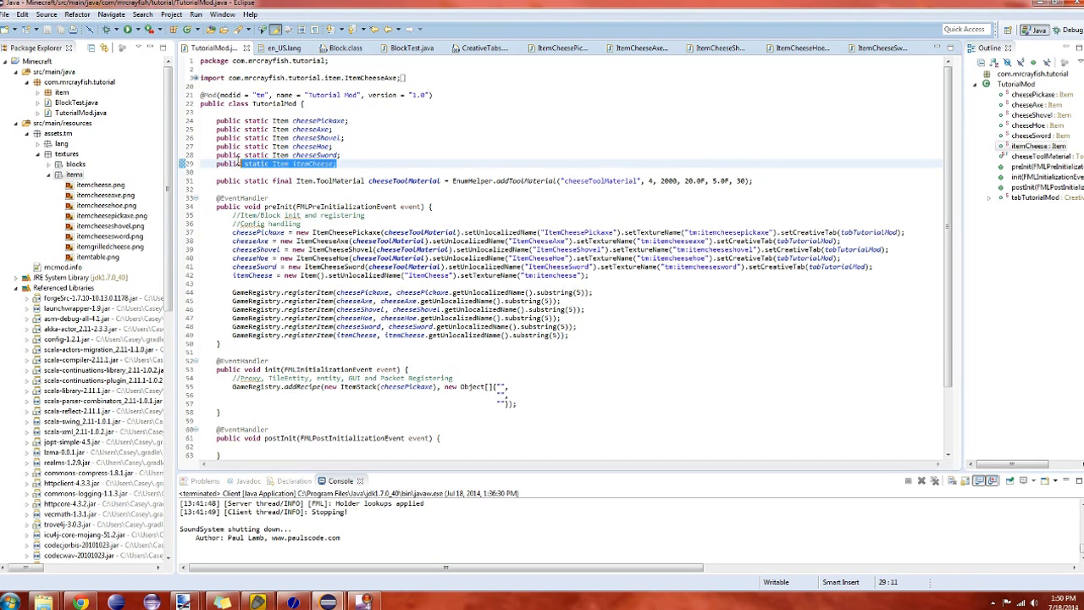
{"action": "left_click", "coordinate": [218, 164]}
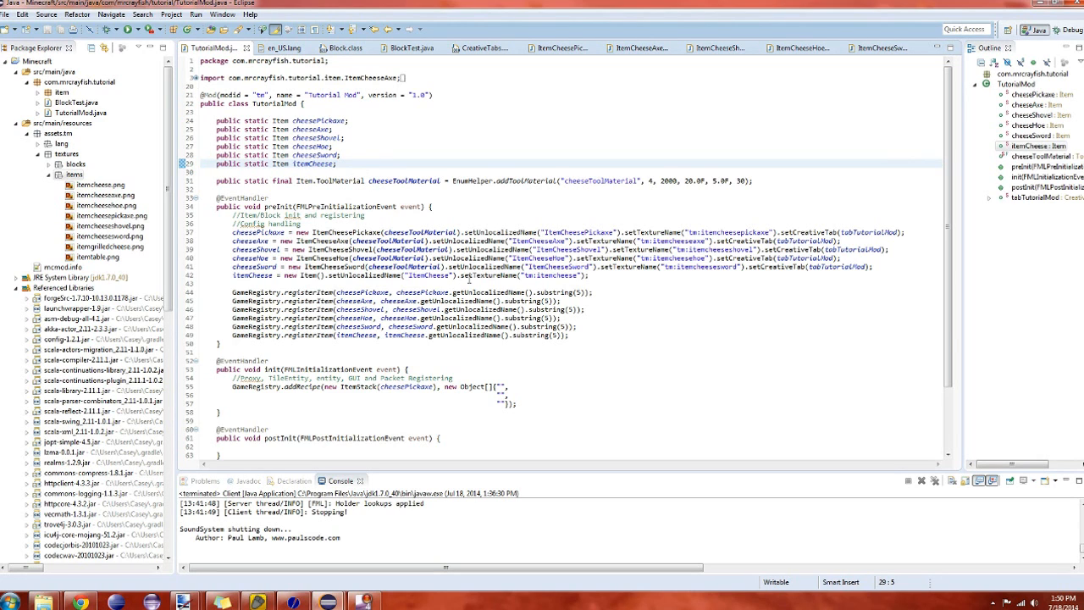
{"action": "scroll", "coordinate": [487, 285], "scroll_direction": "down", "scroll_amount": 3}
{"action": "left_click", "coordinate": [505, 309]}
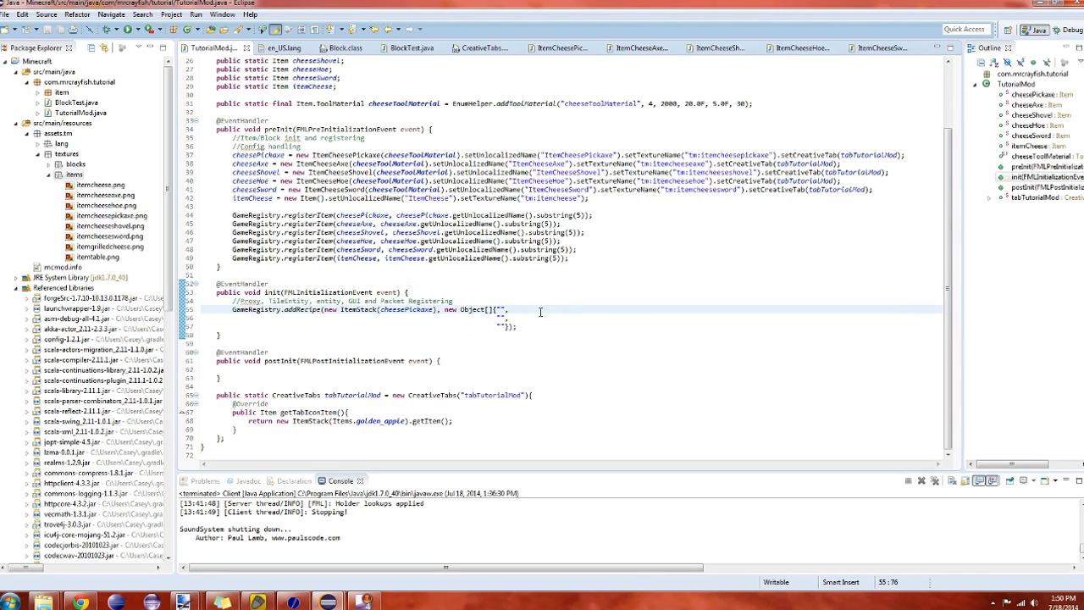
{"action": "left_click", "coordinate": [400, 310]}
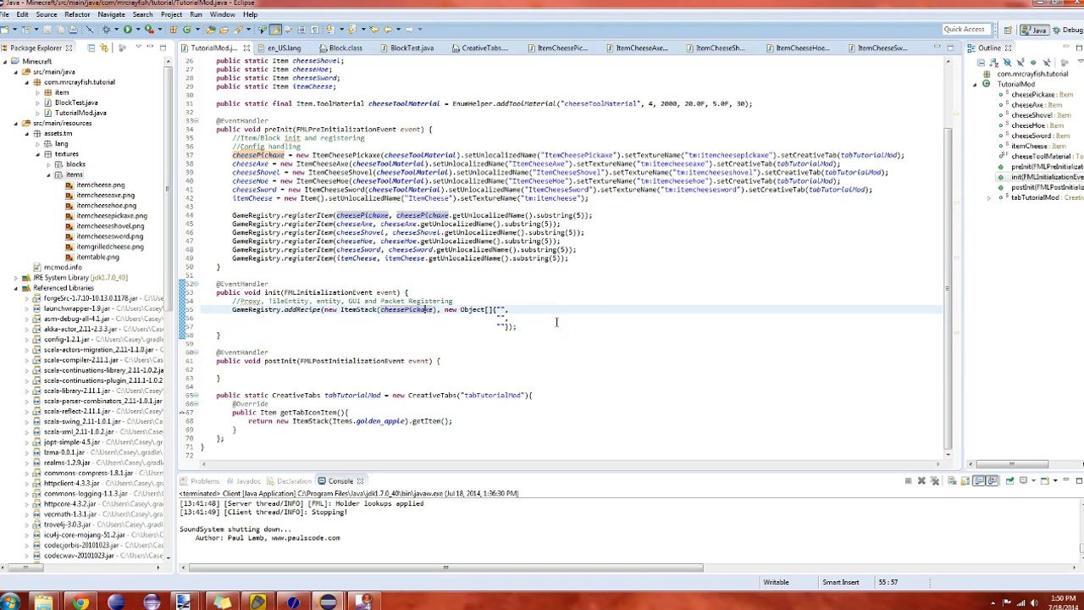
{"action": "type", "text": "T"}
{"action": "type", "text": "CCC"}
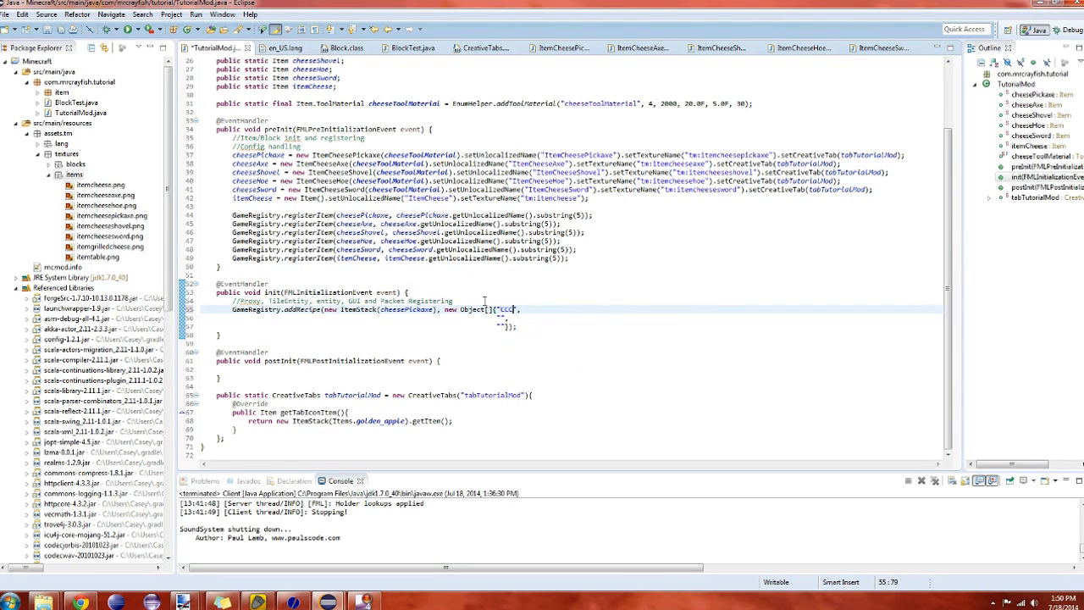
Fill the three pattern strings with CCC, s and s, ending after the third string's quote
{"action": "left_click", "coordinate": [503, 318]}
{"action": "type", "text": "s"}
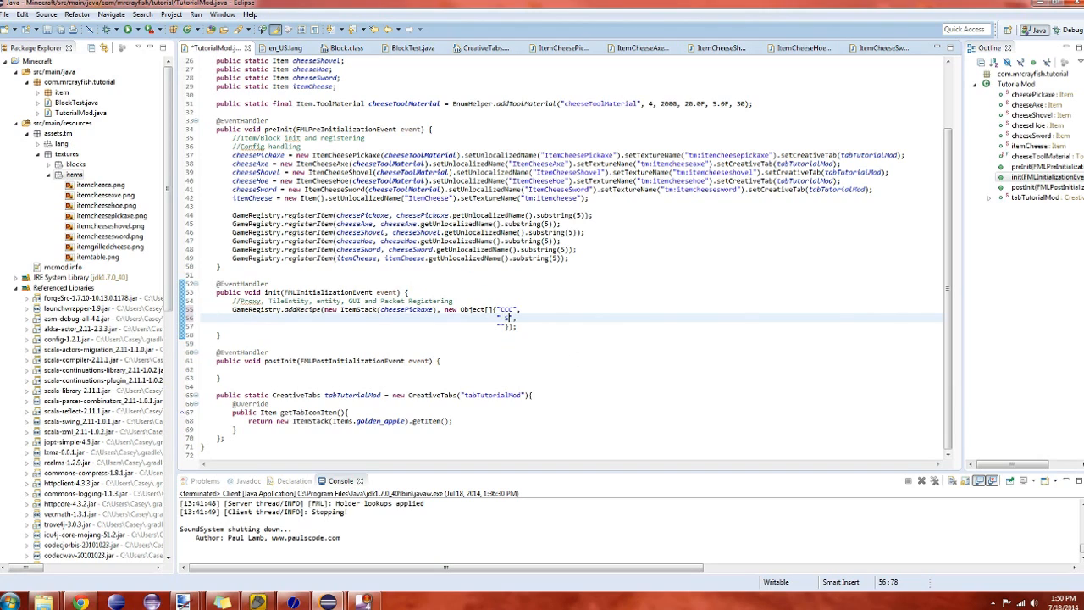
{"action": "key", "text": "Down"}
{"action": "type", "text": "s"}
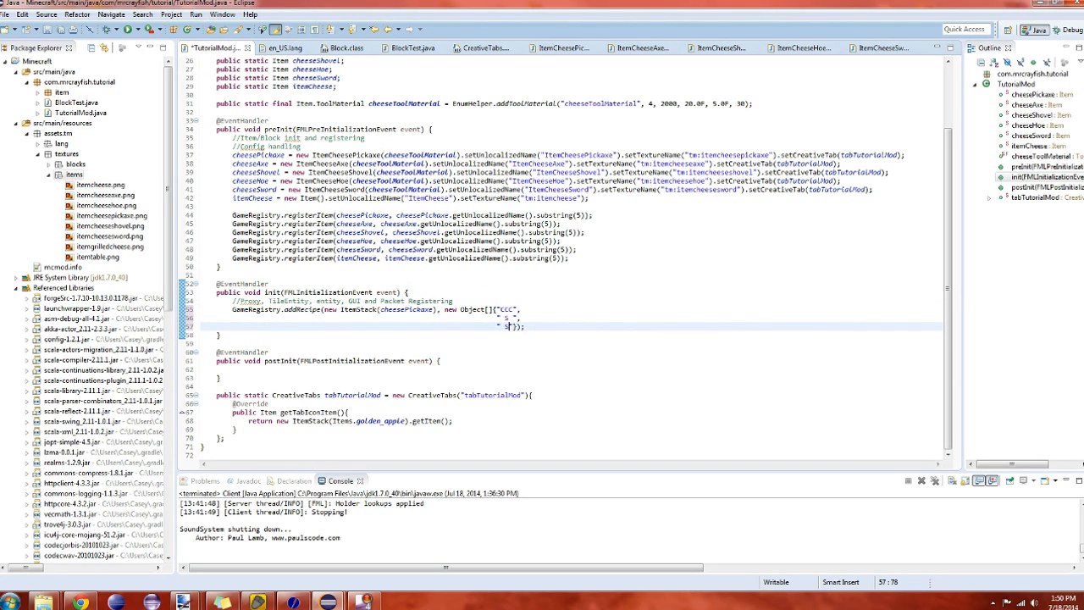
{"action": "key", "text": "Right"}
{"action": "type", "text": ","}
{"action": "type", "text": " '"}
{"action": "type", "text": "C'"}
{"action": "type", "text": ", B"}
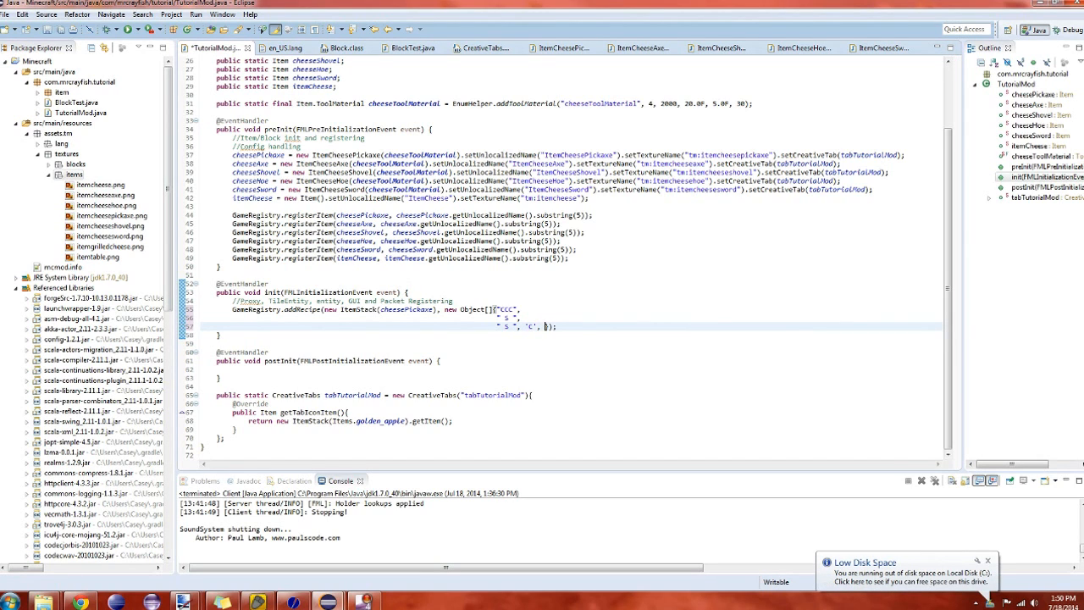
Paste itemCheese from its field declaration after the 'C' key in the recipe line
{"action": "double_click", "coordinate": [313, 87]}
{"action": "key", "text": "ctrl+c"}
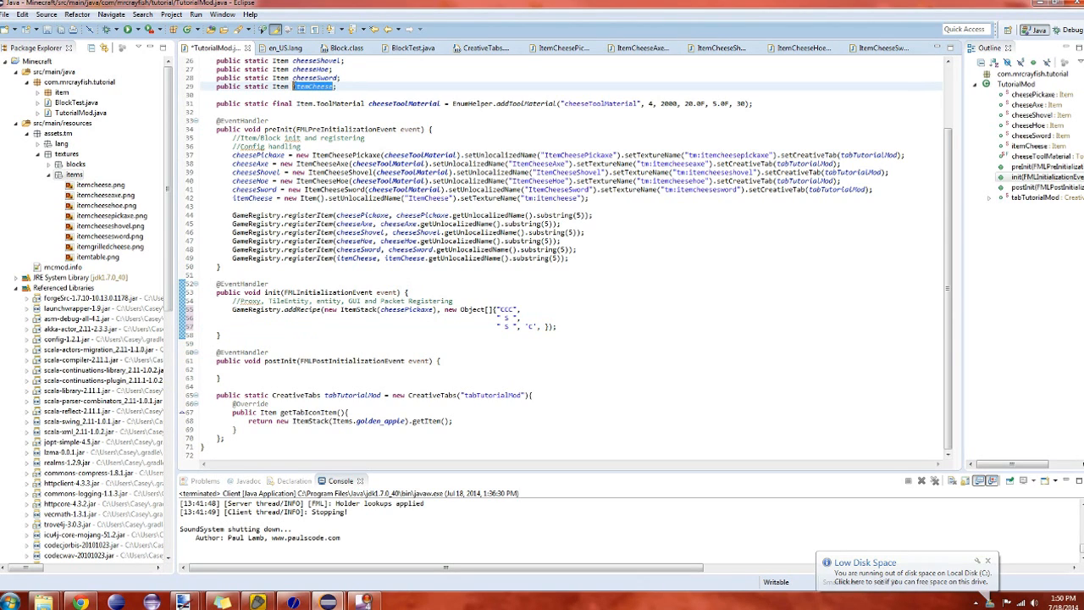
{"action": "left_click", "coordinate": [543, 328]}
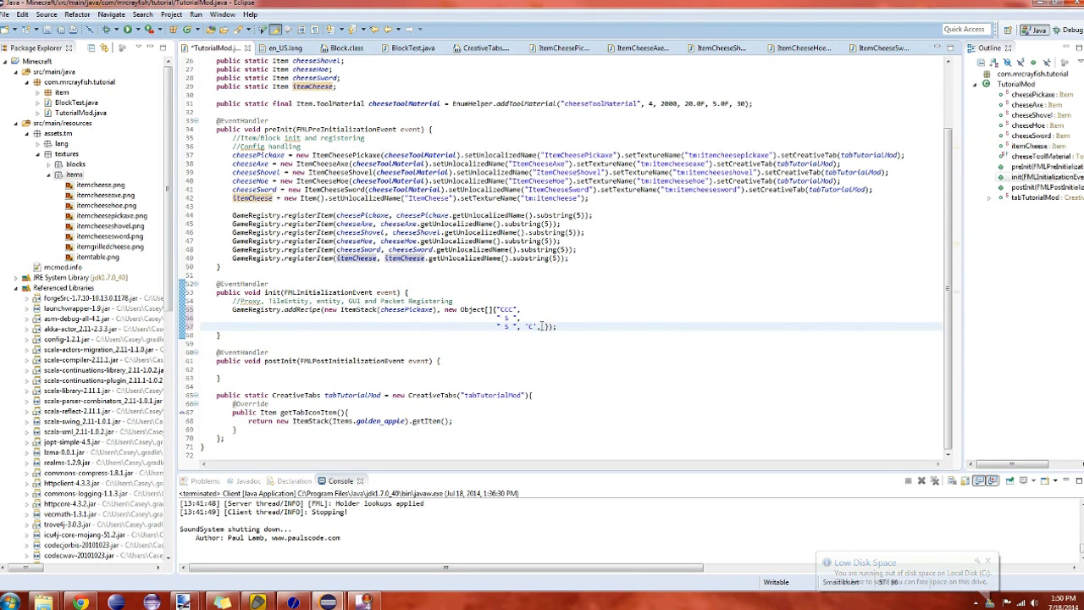
{"action": "key", "text": "ctrl+v"}
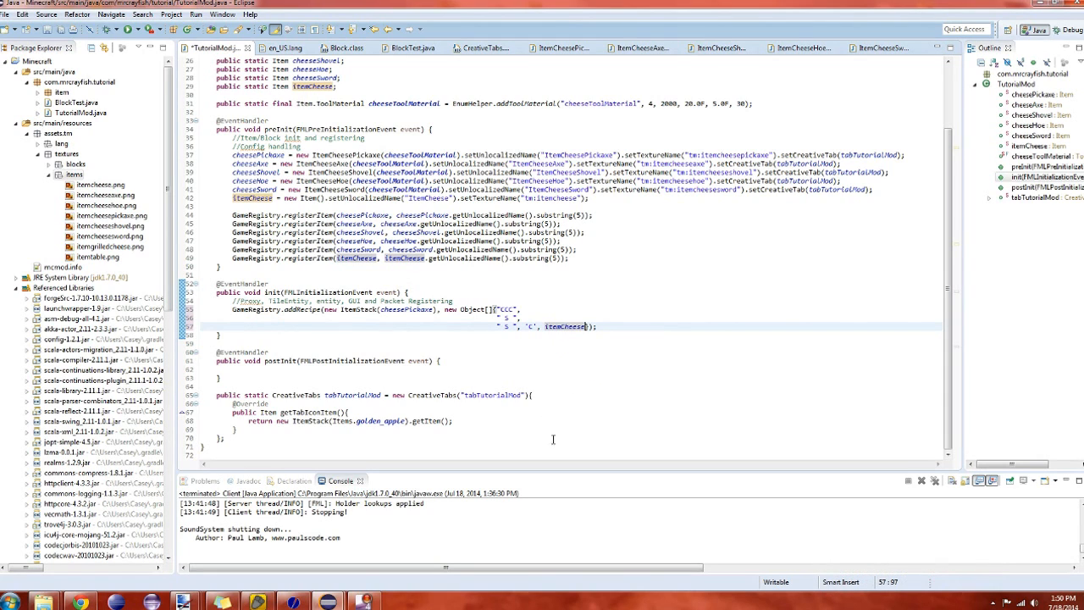
{"action": "left_click_drag", "start_coordinate": [588, 327], "coordinate": [546, 327]}
{"action": "type", "text": "Items."}
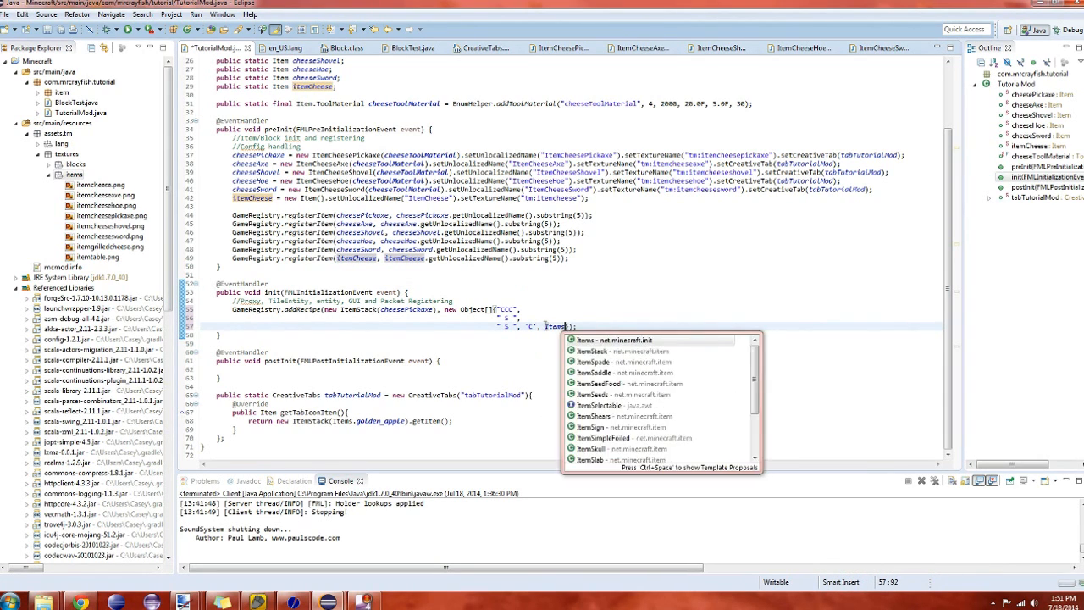
Strip the Items. and Blocks. prefixes and fix the spelling so the key reads itemCheese
{"action": "key", "text": "BackSpace"}
{"action": "key", "text": "BackSpace"}
{"action": "key", "text": "BackSpace"}
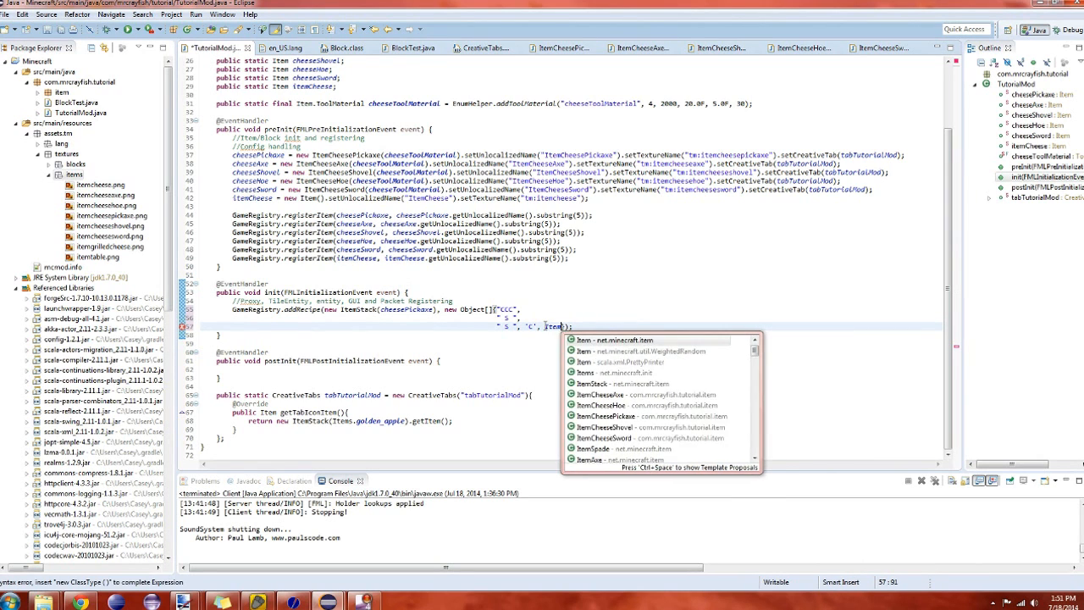
{"action": "type", "text": "Blocks."}
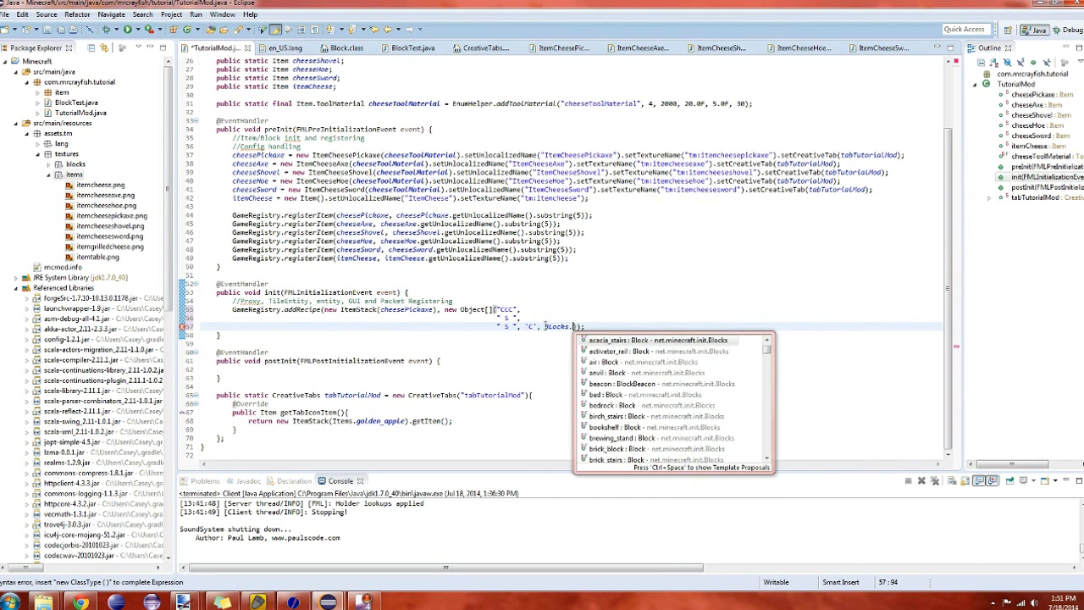
{"action": "key", "text": "BackSpace"}
{"action": "key", "text": "BackSpace"}
{"action": "key", "text": "BackSpace"}
{"action": "type", "text": "i"}
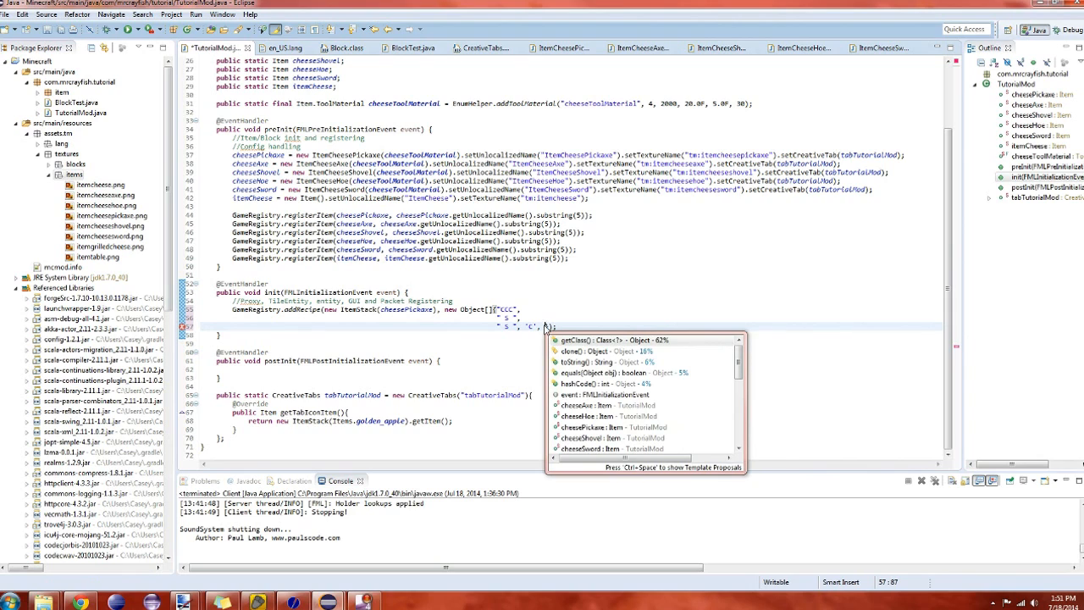
{"action": "type", "text": "itemCheese"}
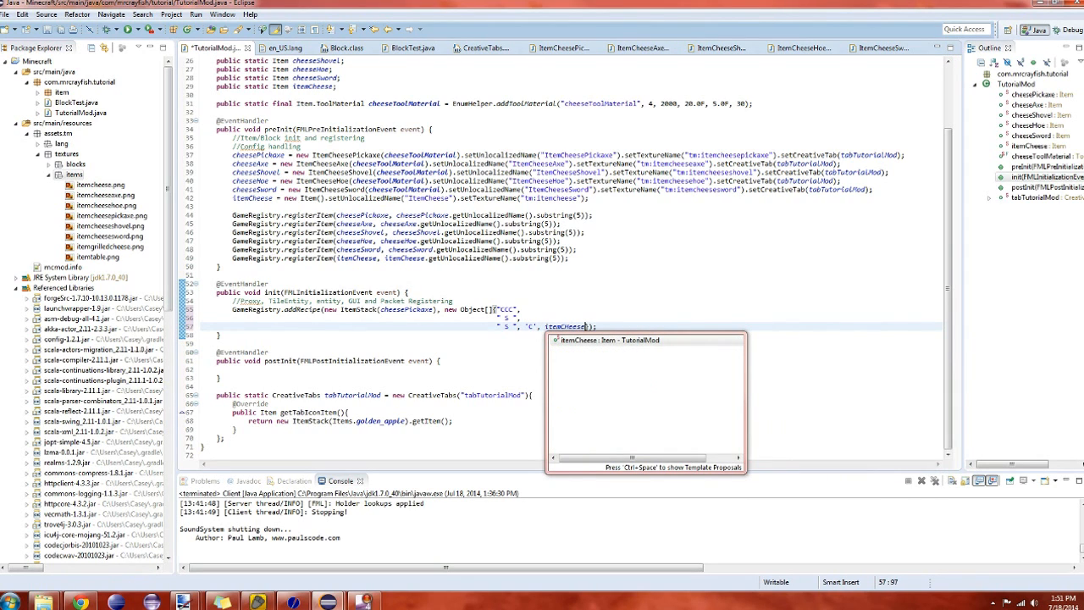
{"action": "key", "text": "Left"}
{"action": "key", "text": "BackSpace"}
{"action": "type", "text": "h"}
{"action": "type", "text": ", "}
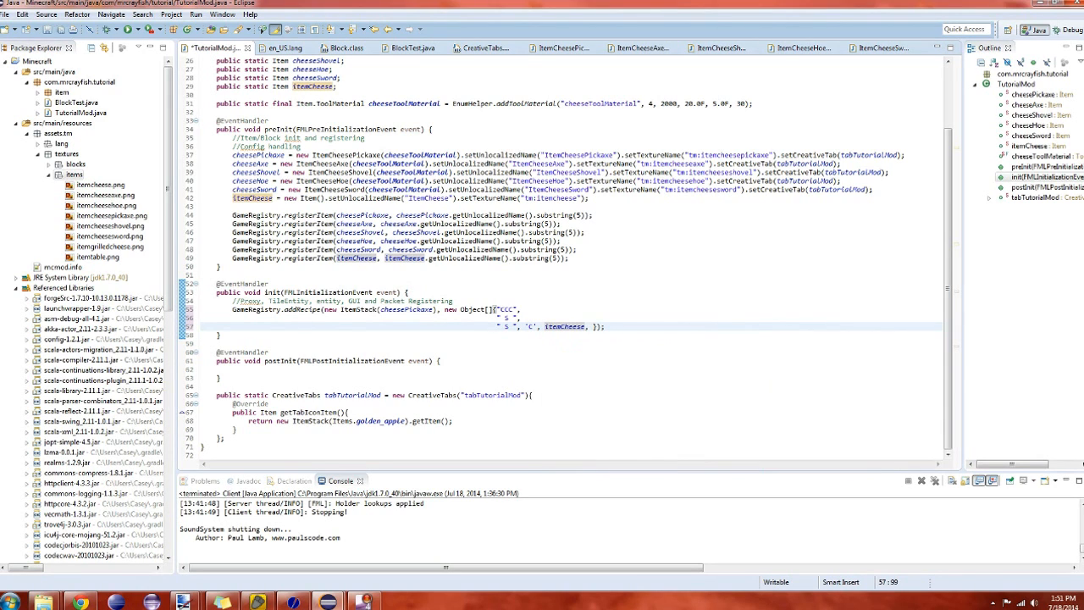
{"action": "type", "text": "'S', "}
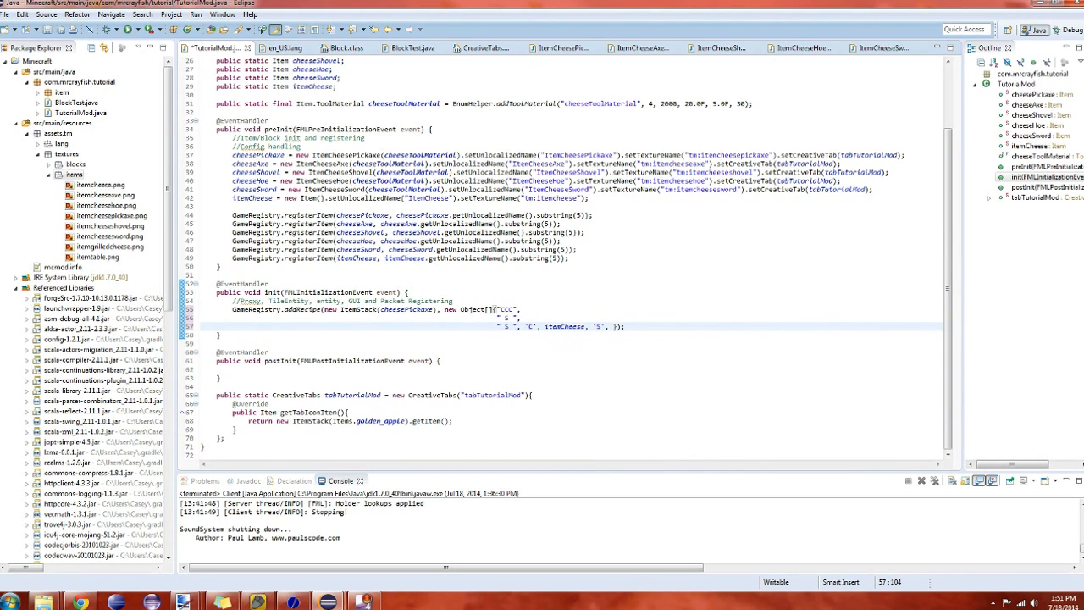
{"action": "type", "text": "Items.st"}
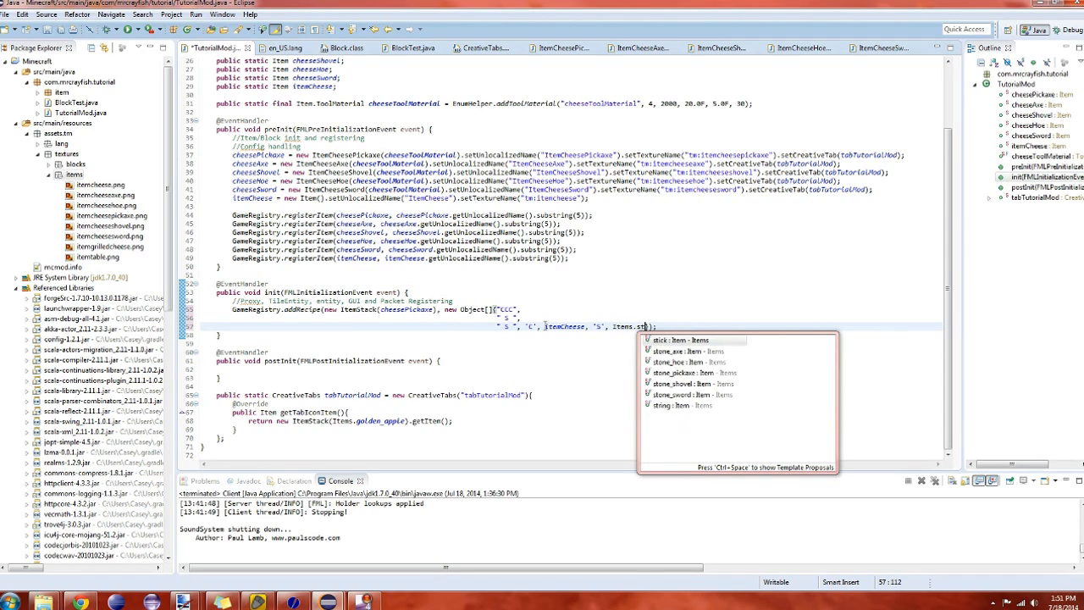
Map the 'S' key to Items.stick, accepting stick from content assist
{"action": "key", "text": "Return"}
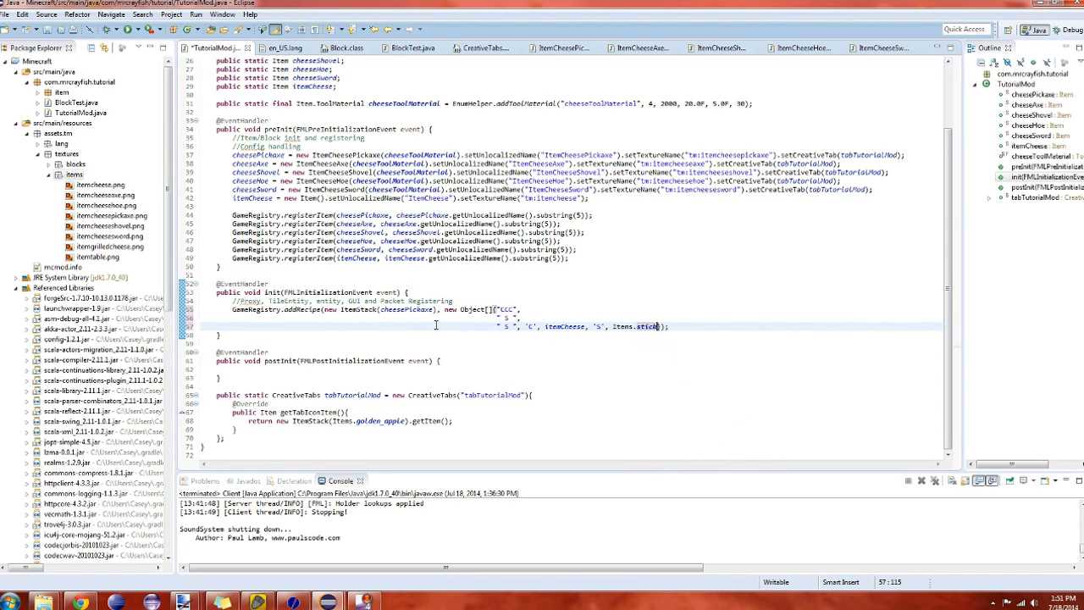
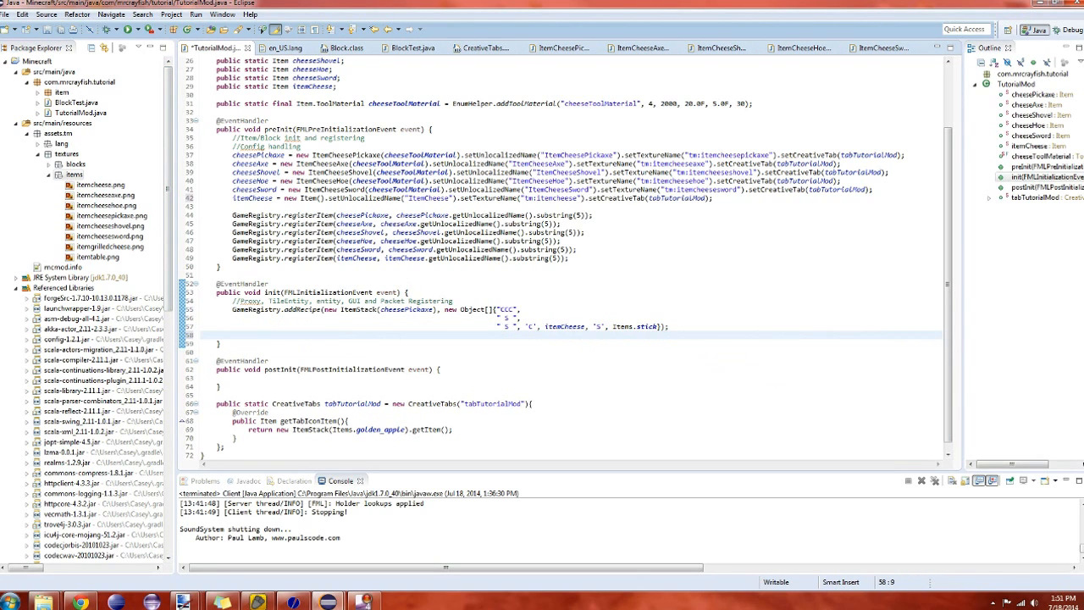
{"action": "type", "text": "GameRegi"}
{"action": "type", "text": "stry."}
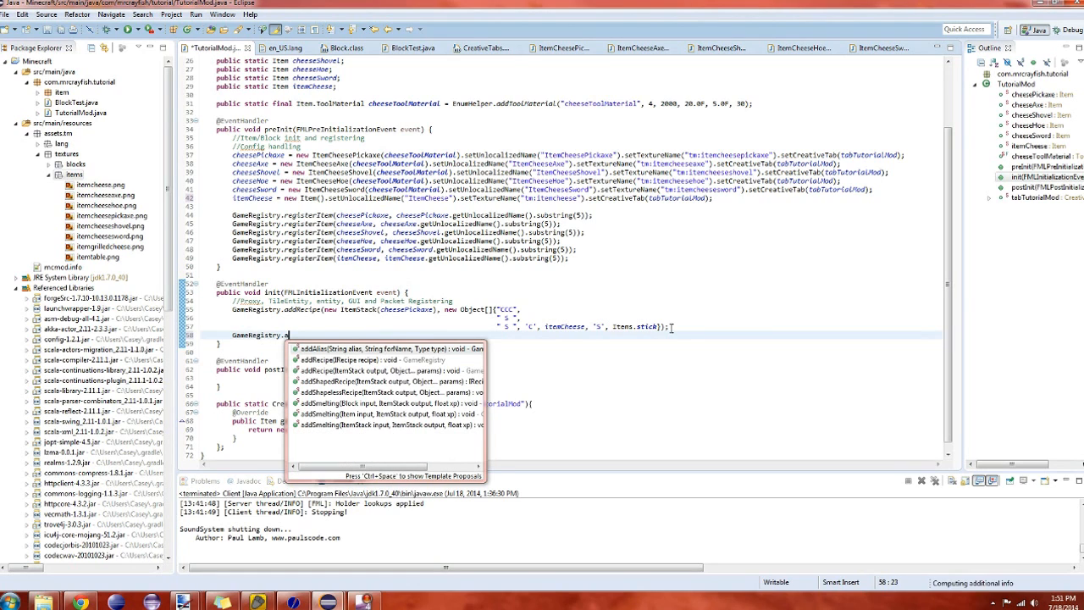
{"action": "type", "text": "add"}
Add GameRegistry.addRecipe(new ItemStack(cheeseAxe), new Object[]{"", "", ""}) on line 58 via content assist
{"action": "key", "text": "Down"}
{"action": "key", "text": "Down"}
{"action": "key", "text": "Return"}
{"action": "type", "text": "new It"}
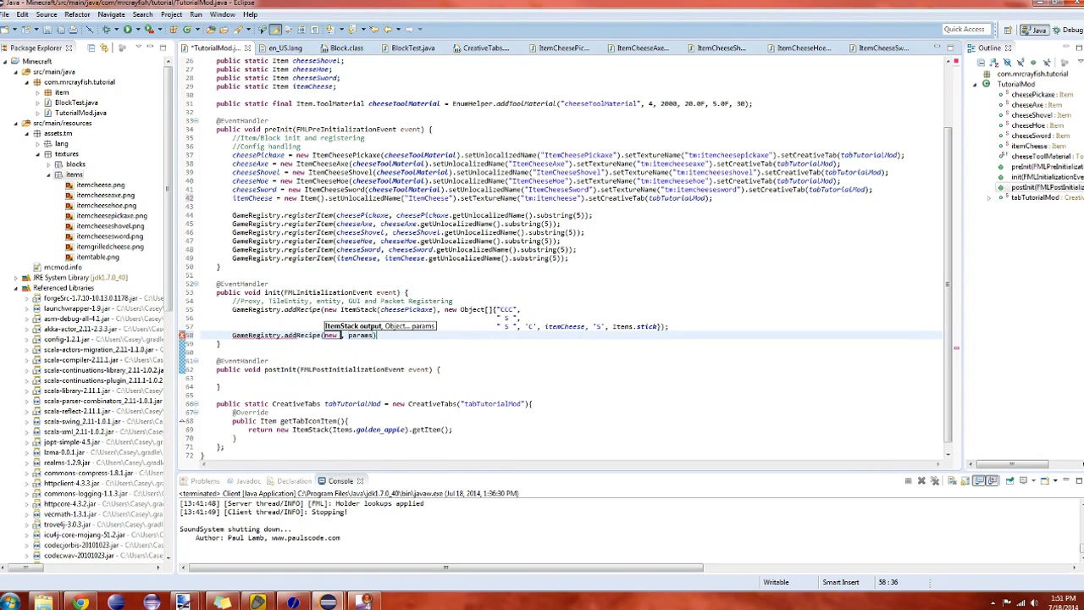
{"action": "type", "text": "emStack("}
{"action": "type", "text": "cheese"}
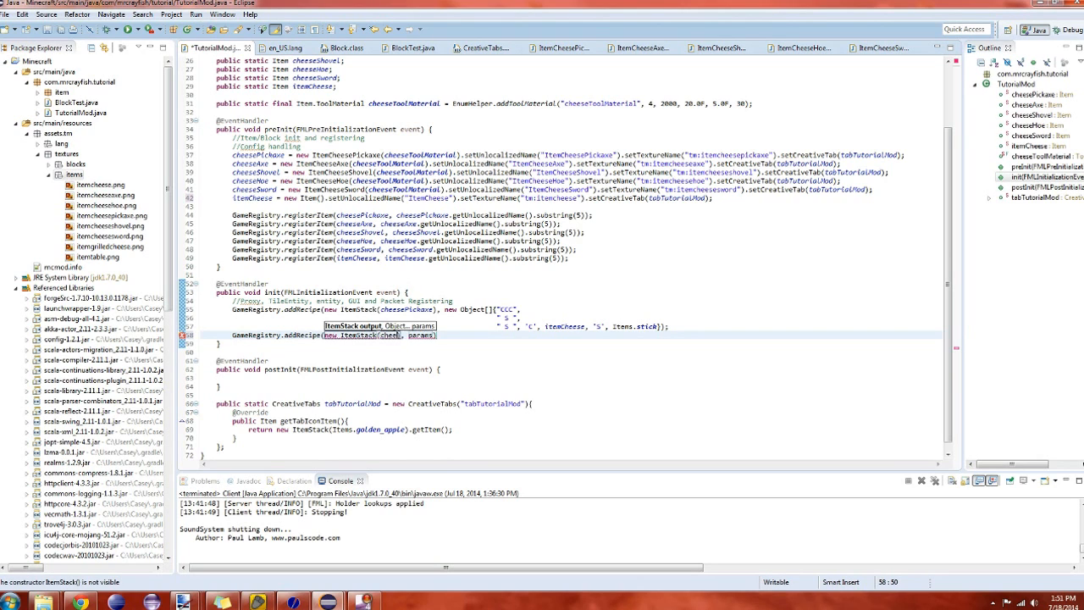
{"action": "type", "text": "Axe"}
{"action": "key", "text": "Tab"}
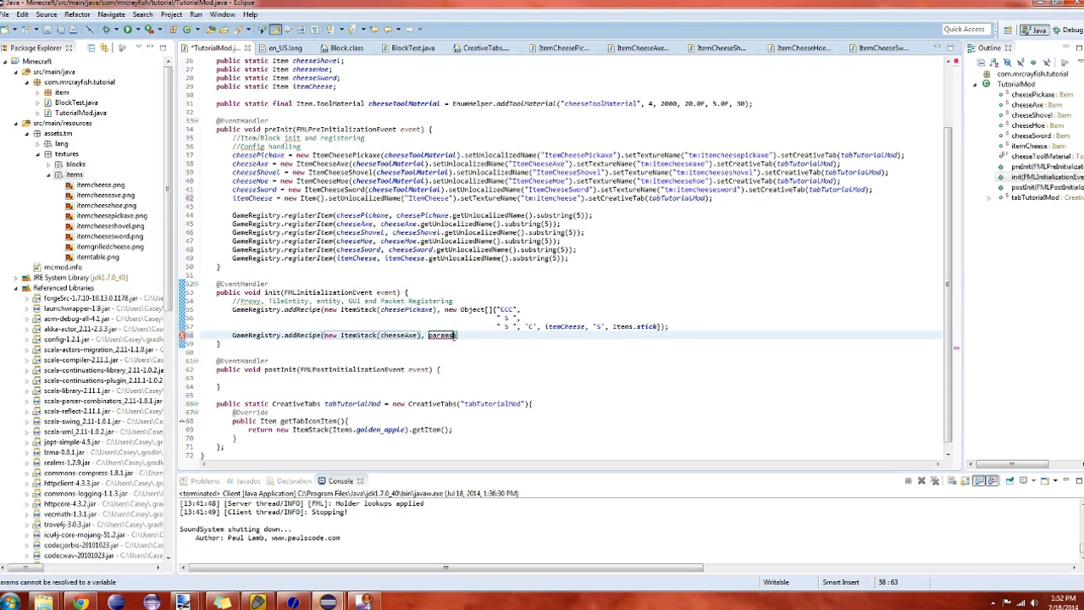
{"action": "key", "text": "Delete"}
{"action": "type", "text": "new Ob"}
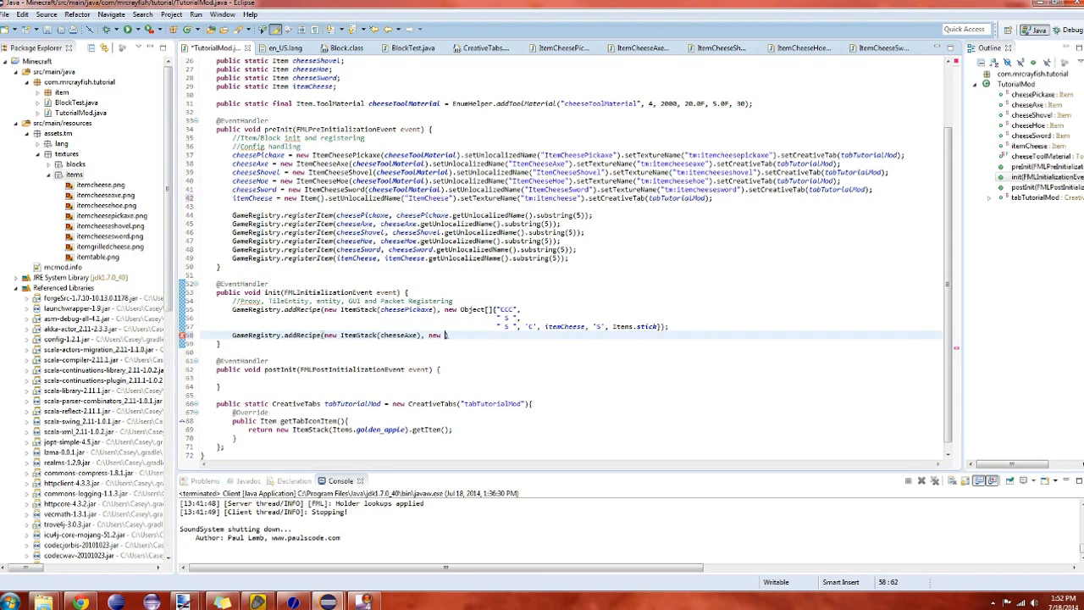
{"action": "type", "text": "jec"}
{"action": "type", "text": "t[]"}
{"action": "type", "text": "{}"}
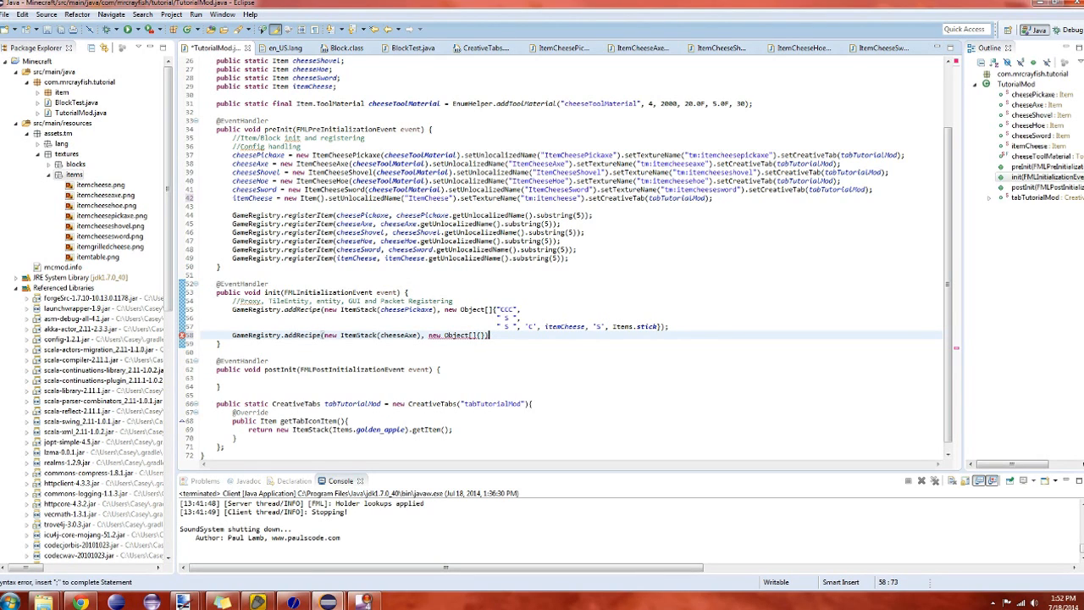
{"action": "type", "text": "\""}
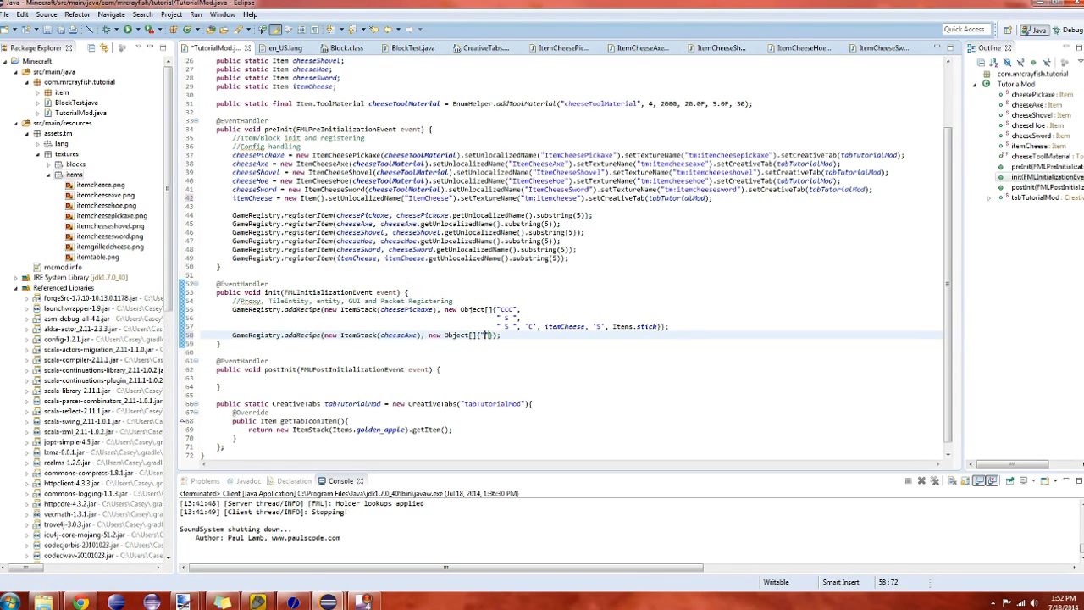
{"action": "type", "text": ", \"\", "}
{"action": "type", "text": "\""}
{"action": "left_click", "coordinate": [499, 335]}
Put the axe recipe's three pattern strings on separate, aligned lines
{"action": "key", "text": "Return"}
{"action": "key", "text": "Tab"}
{"action": "key", "text": "Tab"}
{"action": "key", "text": "Tab"}
{"action": "key", "text": "Tab"}
{"action": "key", "text": "Tab"}
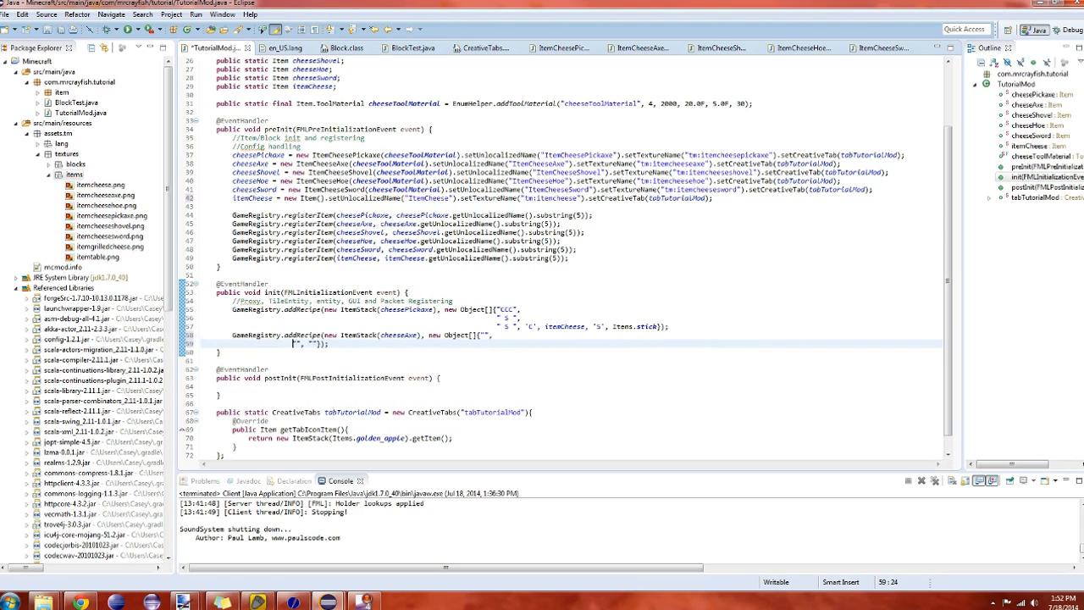
{"action": "key", "text": "Tab"}
{"action": "key", "text": "Tab"}
{"action": "key", "text": "Tab"}
{"action": "key", "text": "Tab"}
{"action": "key", "text": "Tab"}
{"action": "key", "text": "Tab"}
{"action": "key", "text": "Tab"}
{"action": "key", "text": "Tab"}
{"action": "key", "text": "Tab"}
{"action": "key", "text": "Return"}
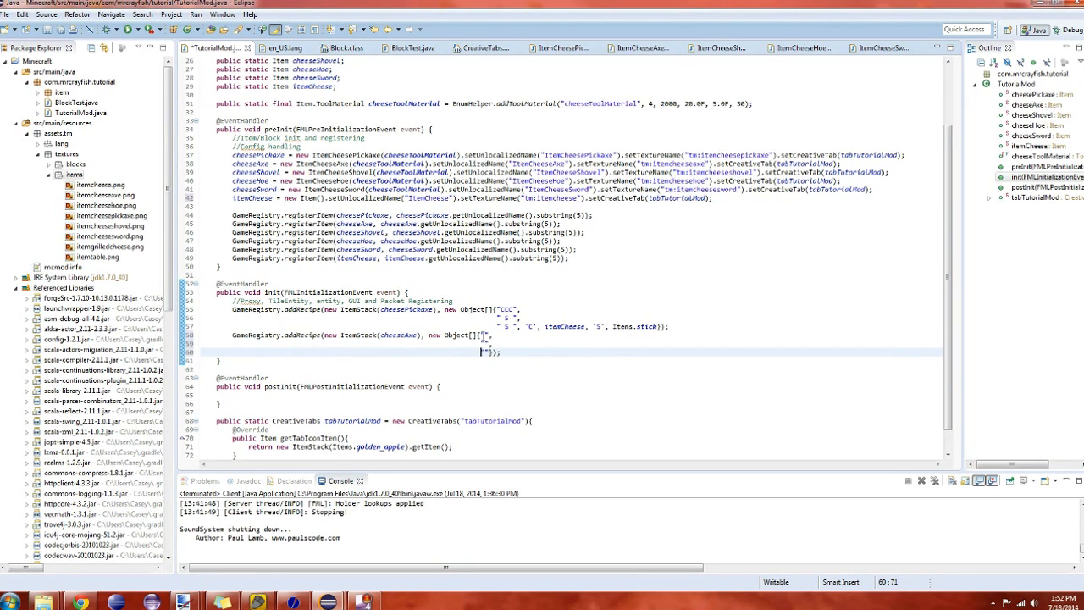
Fill the axe pattern "CC","CS"," S" with ingredients 'C', itemCheese, 'S', Items.stick
{"action": "left_click", "coordinate": [485, 335]}
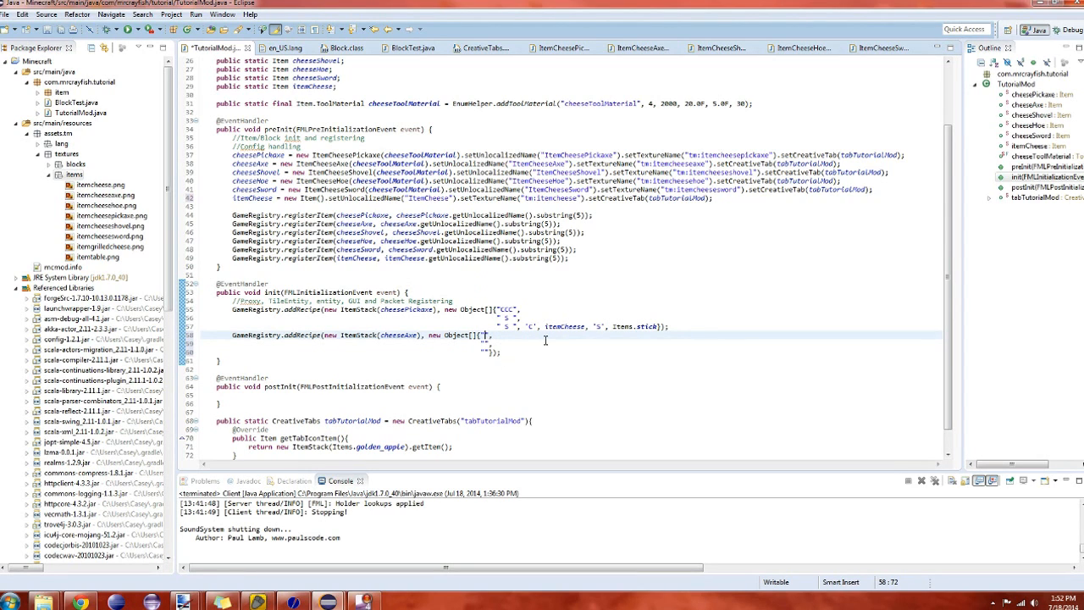
{"action": "type", "text": "CC"}
{"action": "left_click", "coordinate": [486, 341]}
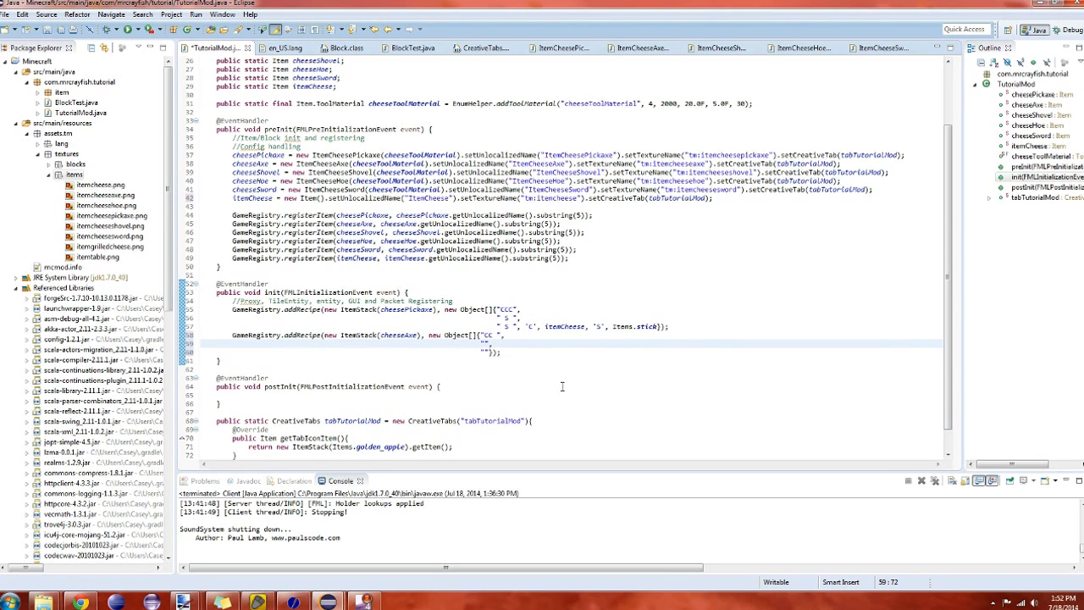
{"action": "type", "text": "CS"}
{"action": "left_click", "coordinate": [487, 352]}
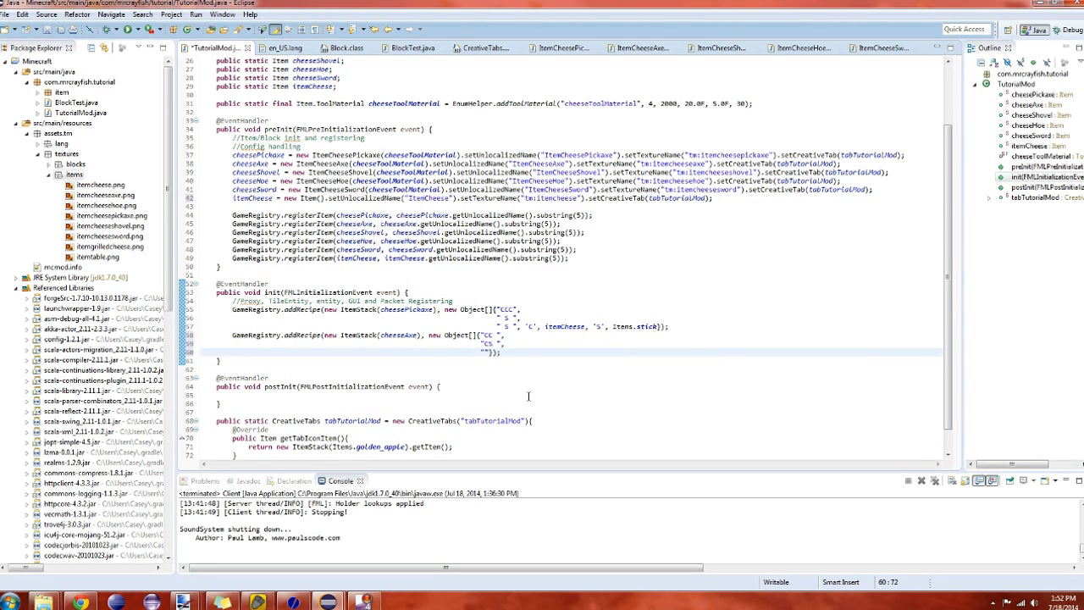
{"action": "type", "text": "S"}
{"action": "type", "text": " \""}
{"action": "type", "text": ", '"}
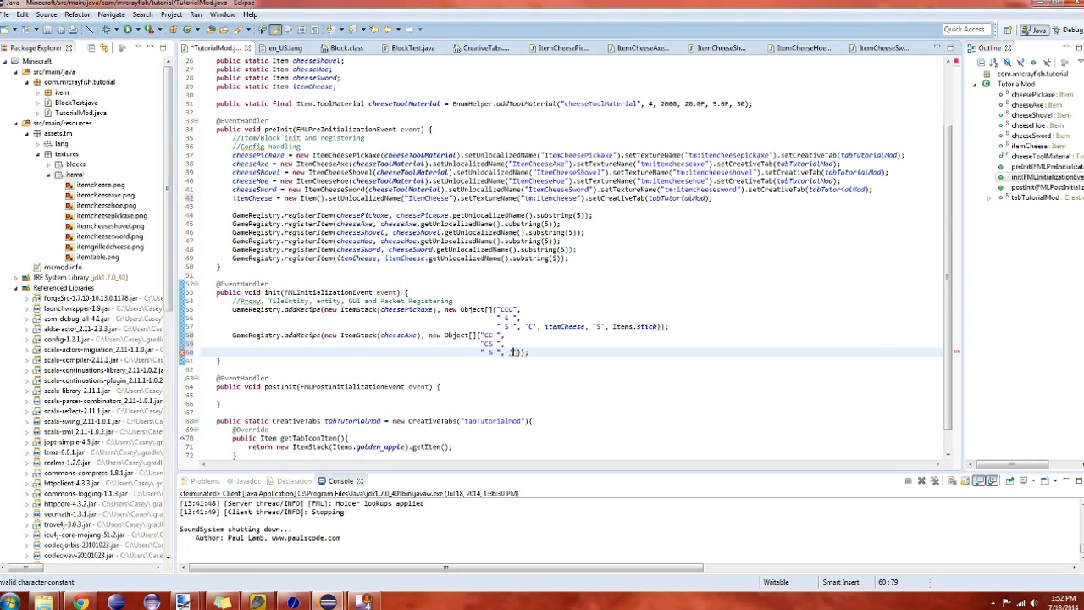
{"action": "type", "text": "C', "}
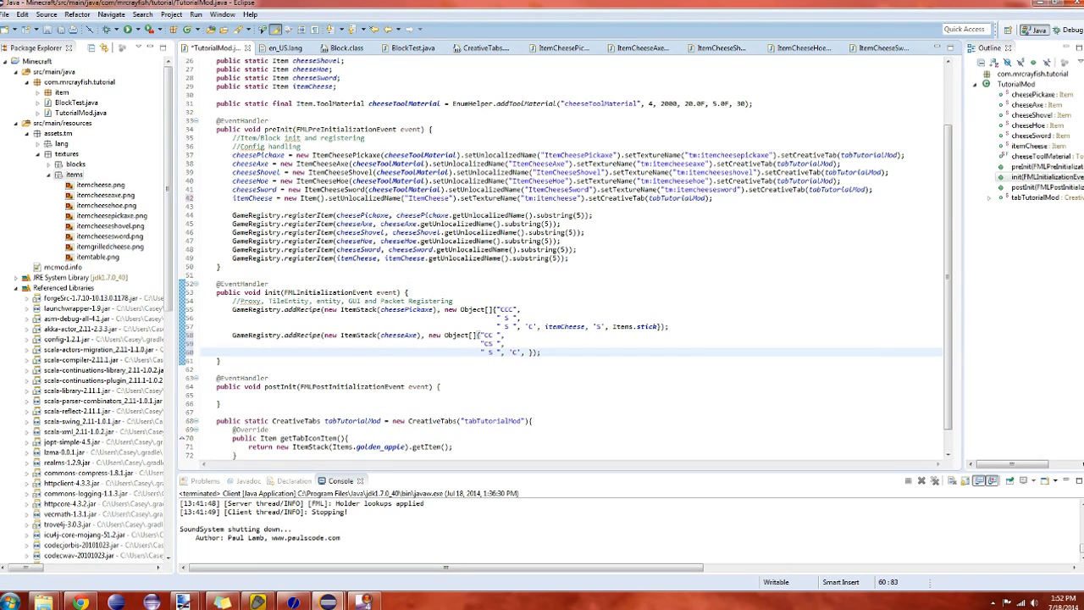
{"action": "type", "text": "itemCheese"}
{"action": "type", "text": ", "}
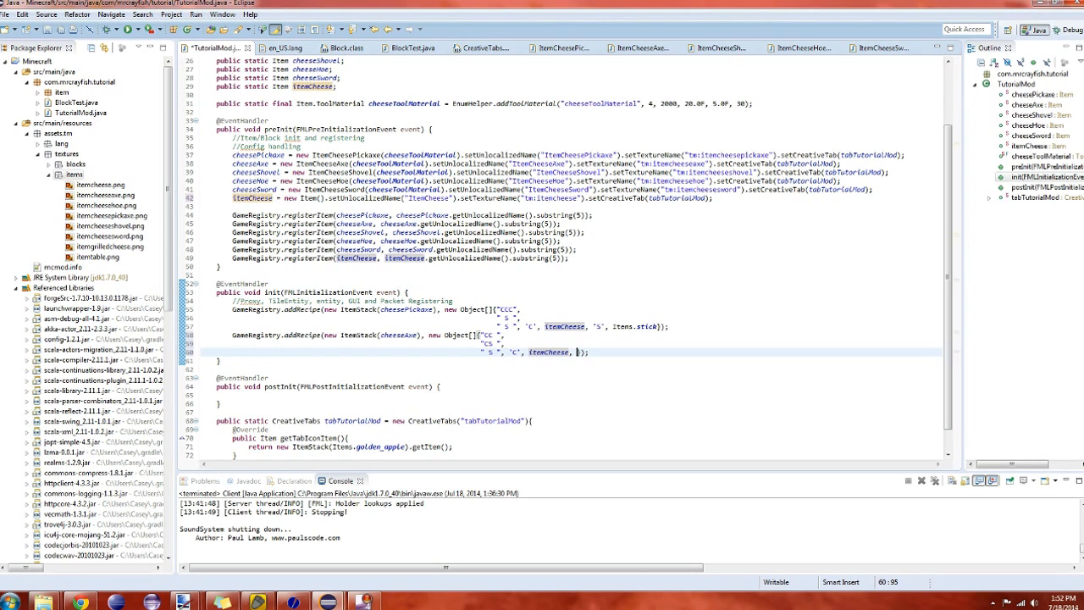
{"action": "type", "text": "'"}
{"action": "type", "text": "S',"}
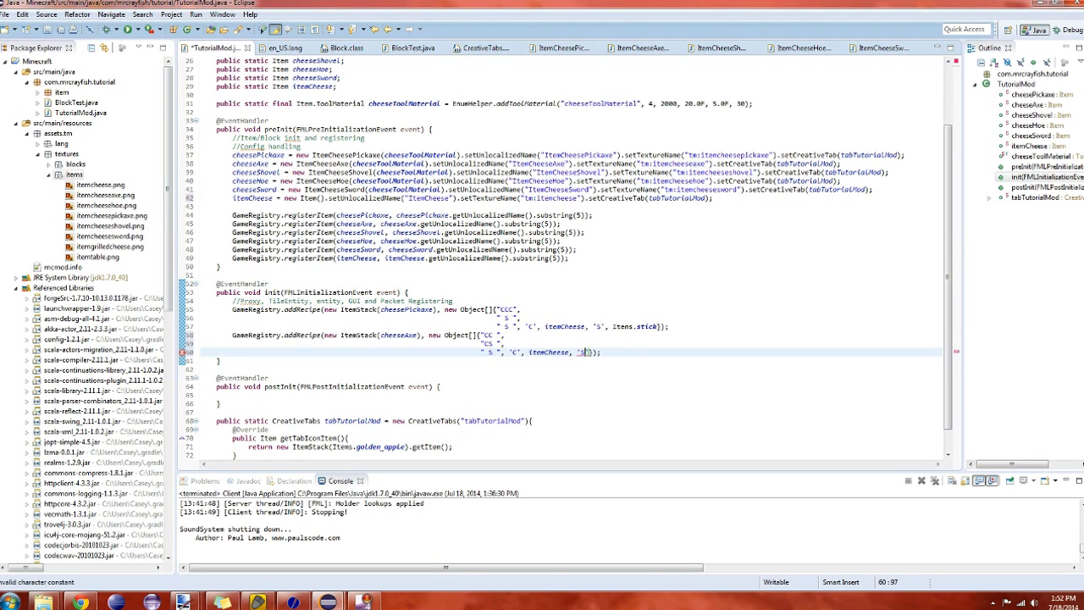
{"action": "type", "text": " Items."}
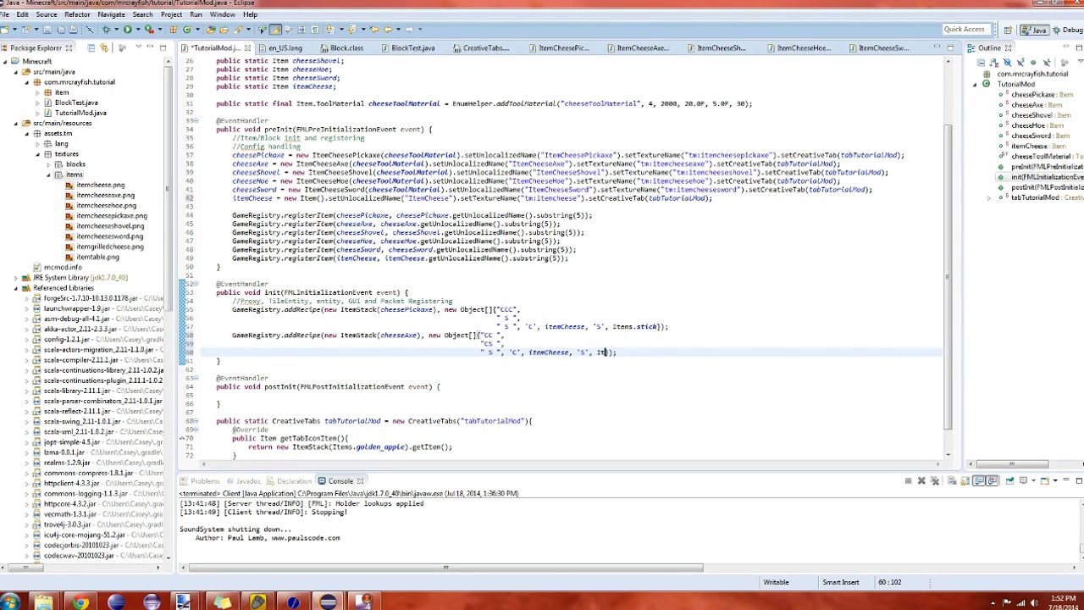
{"action": "type", "text": "stick"}
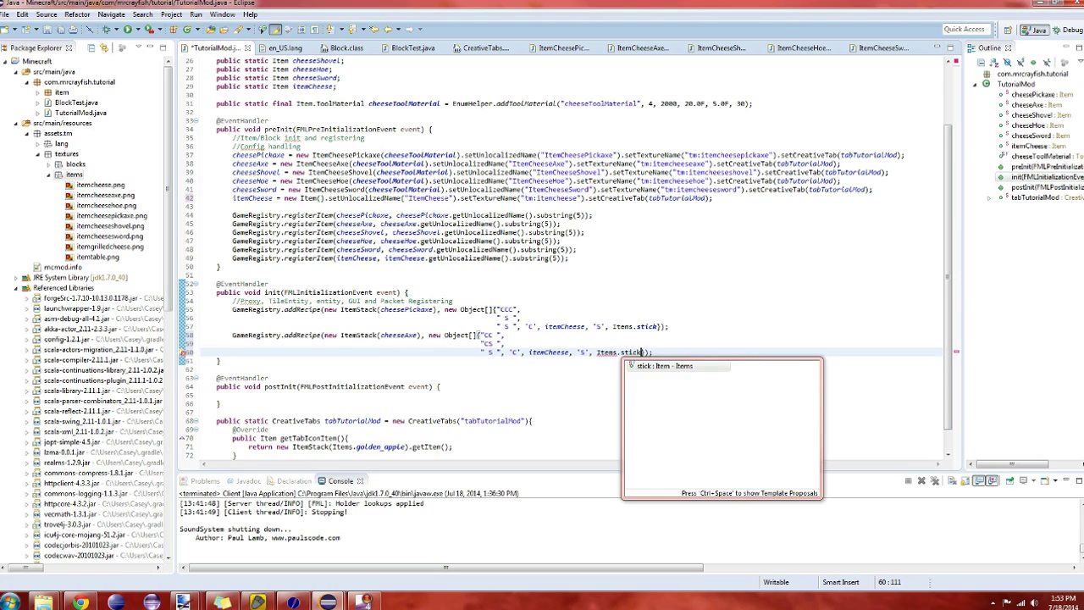
{"action": "key", "text": "Return"}
{"action": "type", "text": "GameRegistry.addRecipe(new ItemStack(cheeseShovel), new Object[]{\"\","}
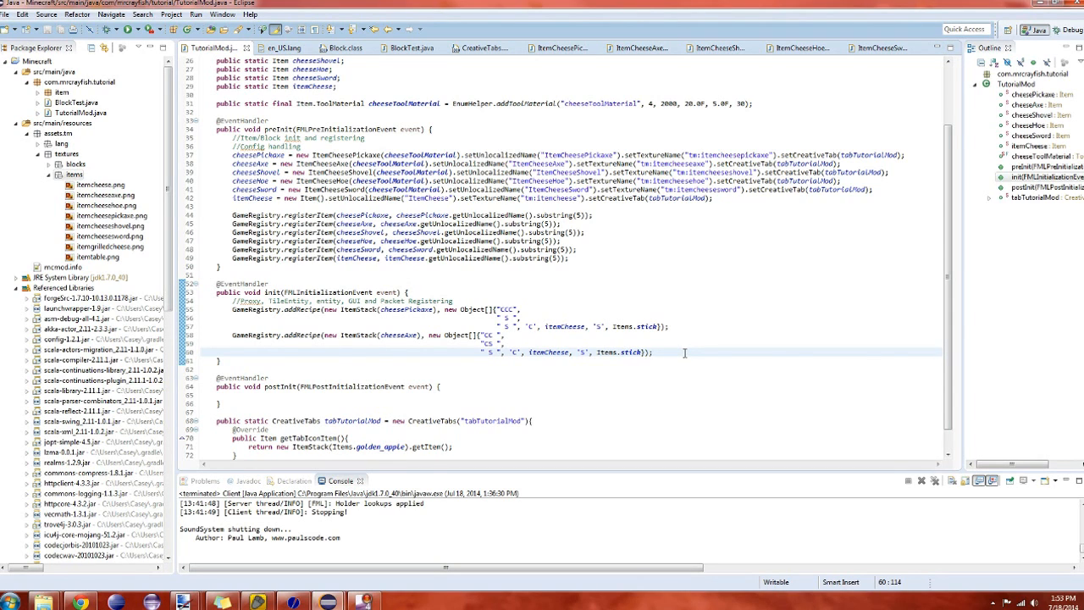
Stack the cheeseShovel recipe's three empty pattern strings on separate lines like the axe's
{"action": "left_click", "coordinate": [401, 335]}
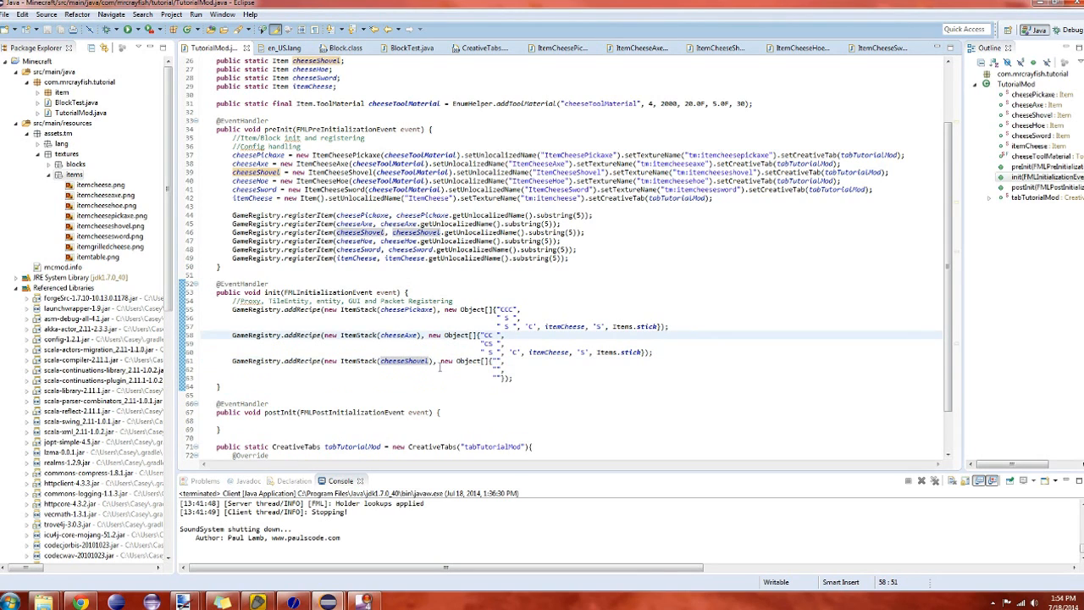
{"action": "left_click", "coordinate": [497, 360]}
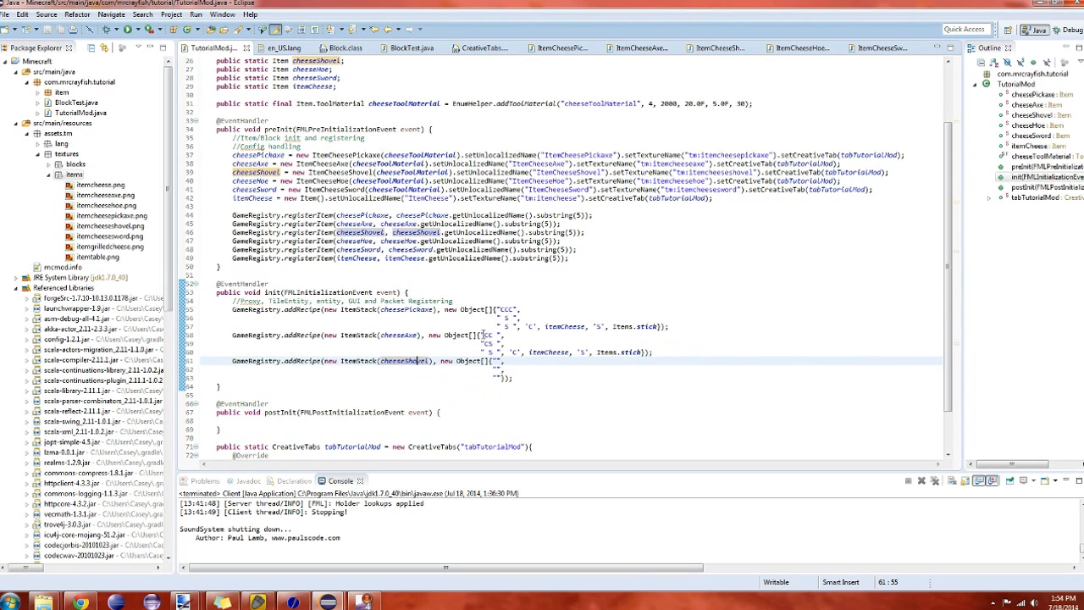
{"action": "left_click", "coordinate": [485, 335]}
{"action": "left_click", "coordinate": [487, 356]}
{"action": "double_click", "coordinate": [493, 336]}
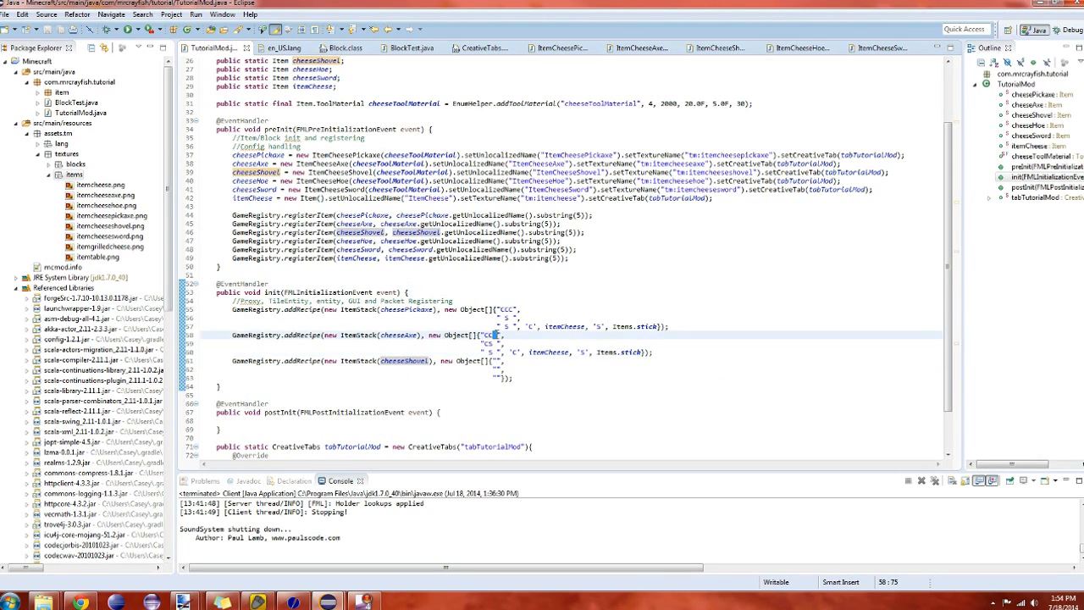
Remove the stray extra space from the axe pattern's bottom " S" row
{"action": "left_click", "coordinate": [491, 352]}
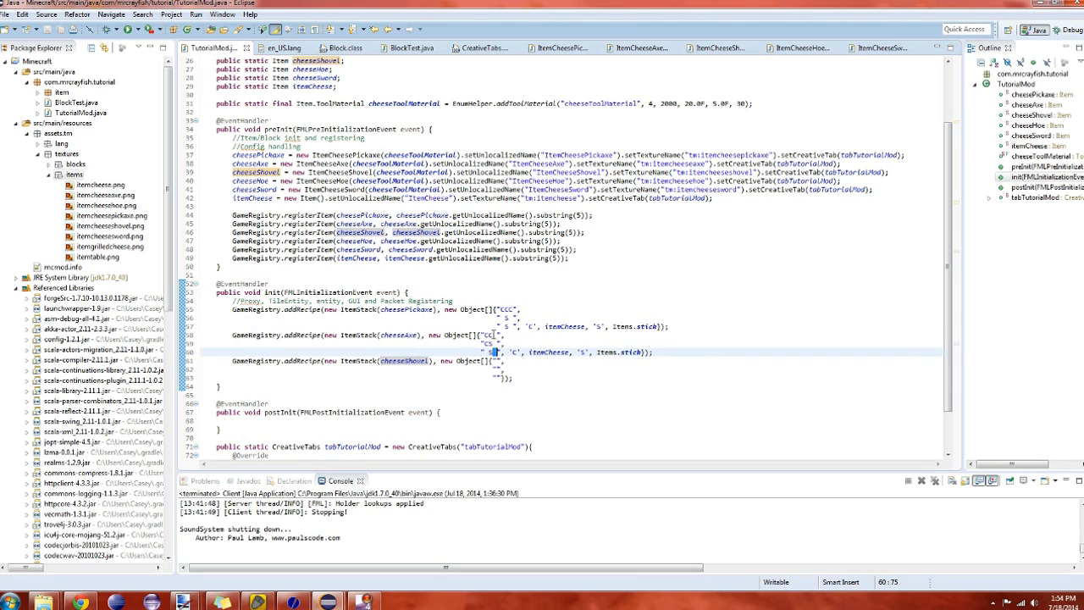
{"action": "left_click", "coordinate": [491, 352]}
{"action": "left_click", "coordinate": [492, 343]}
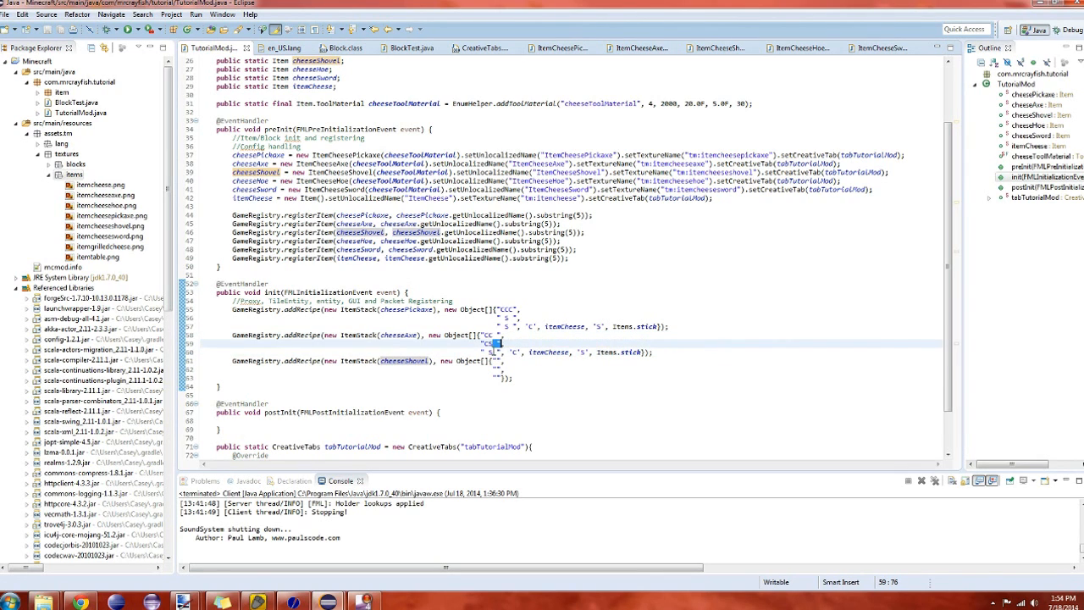
{"action": "left_click", "coordinate": [492, 353]}
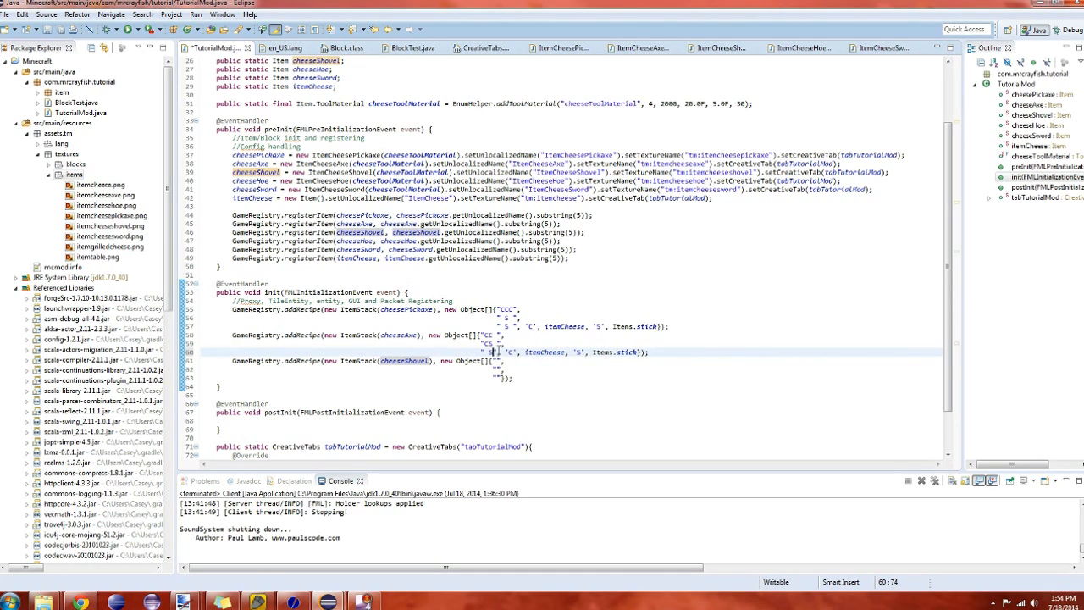
{"action": "key", "text": "BackSpace"}
Fill the shovel pattern rows with "C", "S", "S" and select the axe's cheese/stick ingredient list
{"action": "left_click", "coordinate": [497, 335]}
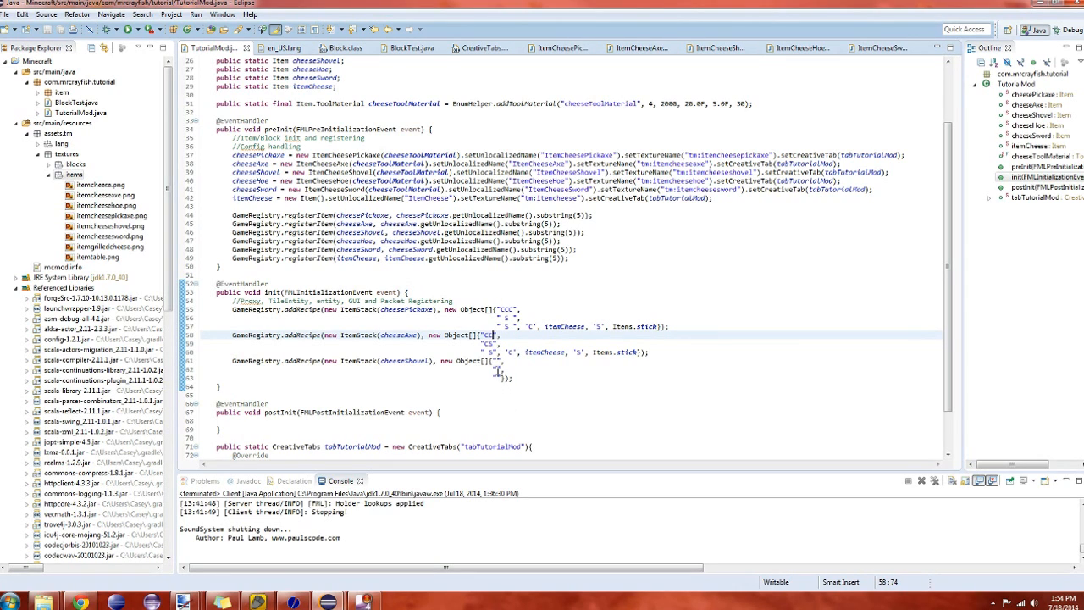
{"action": "left_click", "coordinate": [499, 360]}
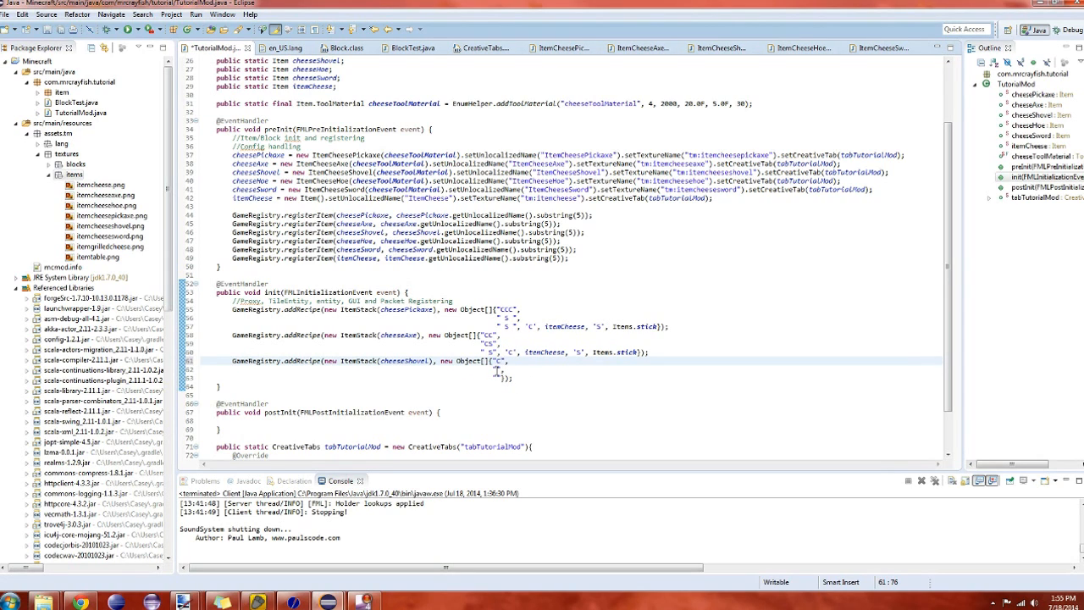
{"action": "type", "text": "C"}
{"action": "type", "text": "S\","}
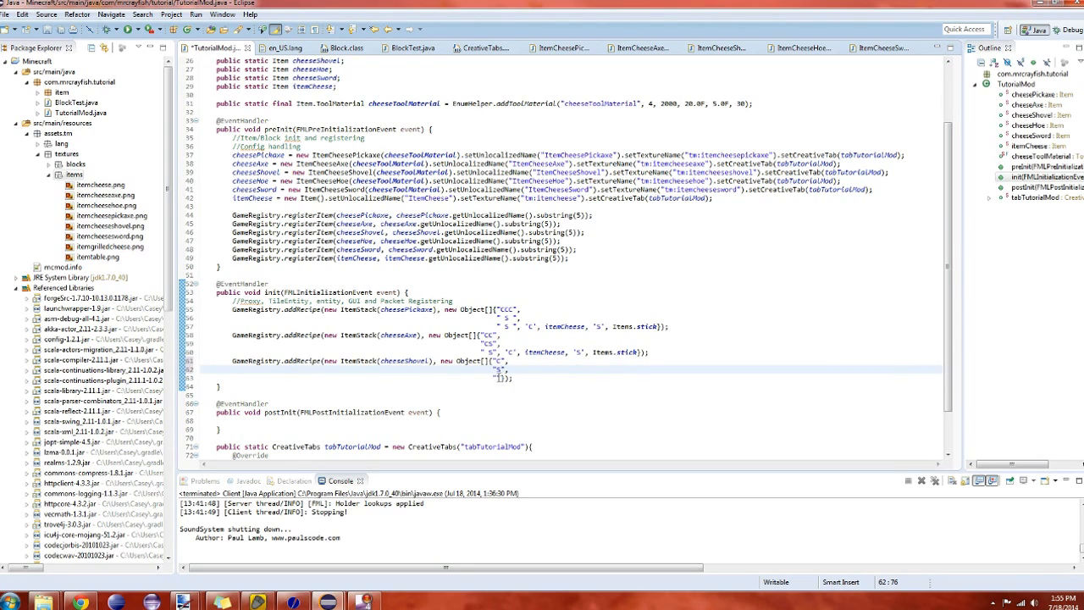
{"action": "left_click", "coordinate": [500, 376]}
{"action": "type", "text": "S "}
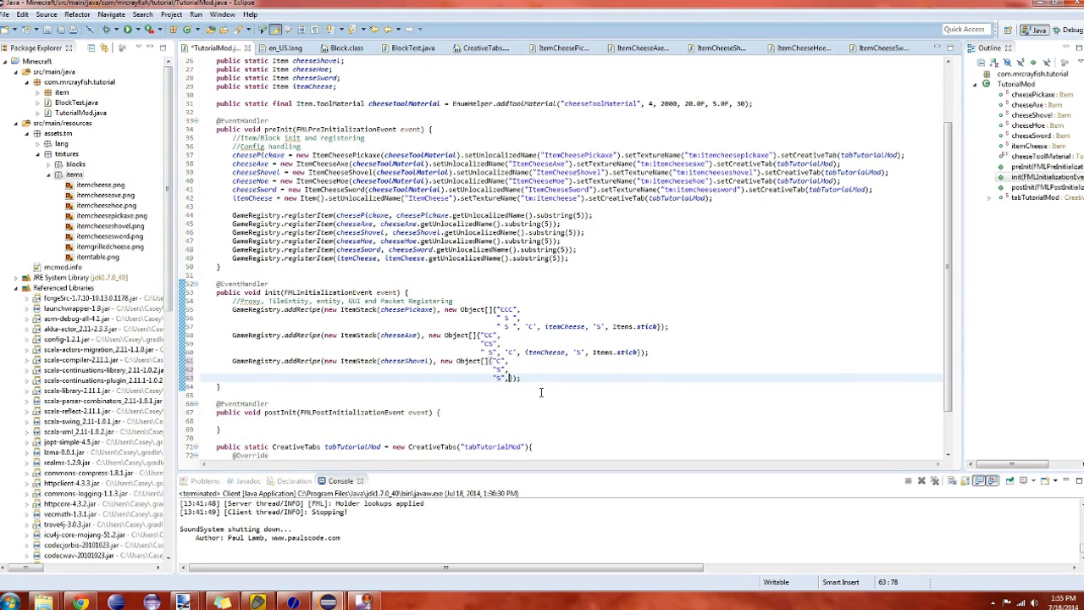
{"action": "type", "text": ","}
{"action": "left_click_drag", "start_coordinate": [506, 352], "coordinate": [637, 352]}
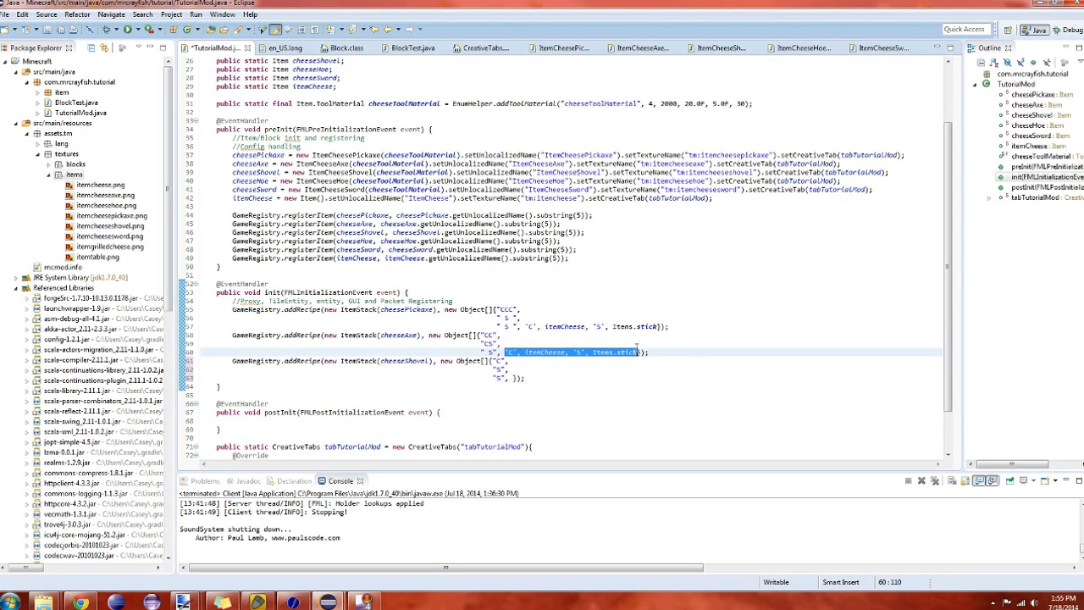
Copy 'C', itemCheese, 'S', Items.stick into the shovel recipe after its pattern
{"action": "key", "text": "ctrl+c"}
{"action": "left_click", "coordinate": [511, 378]}
{"action": "key", "text": "ctrl+v"}
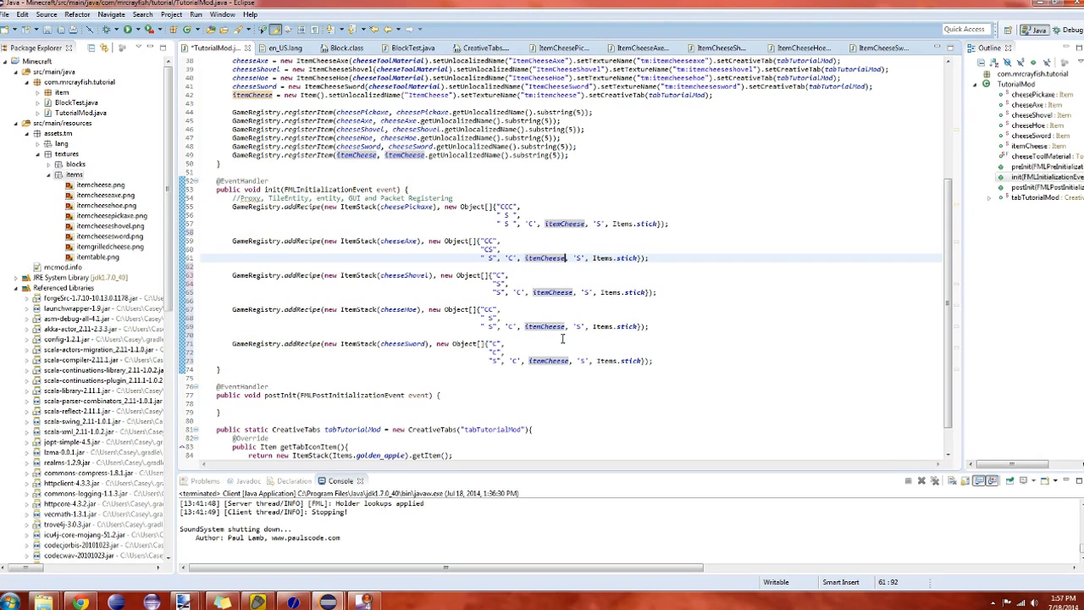
Write addRecipe lines for cheeseHoe and cheeseSword with cheese and stick ingredients
{"action": "left_click_drag", "start_coordinate": [565, 326], "coordinate": [527, 326]}
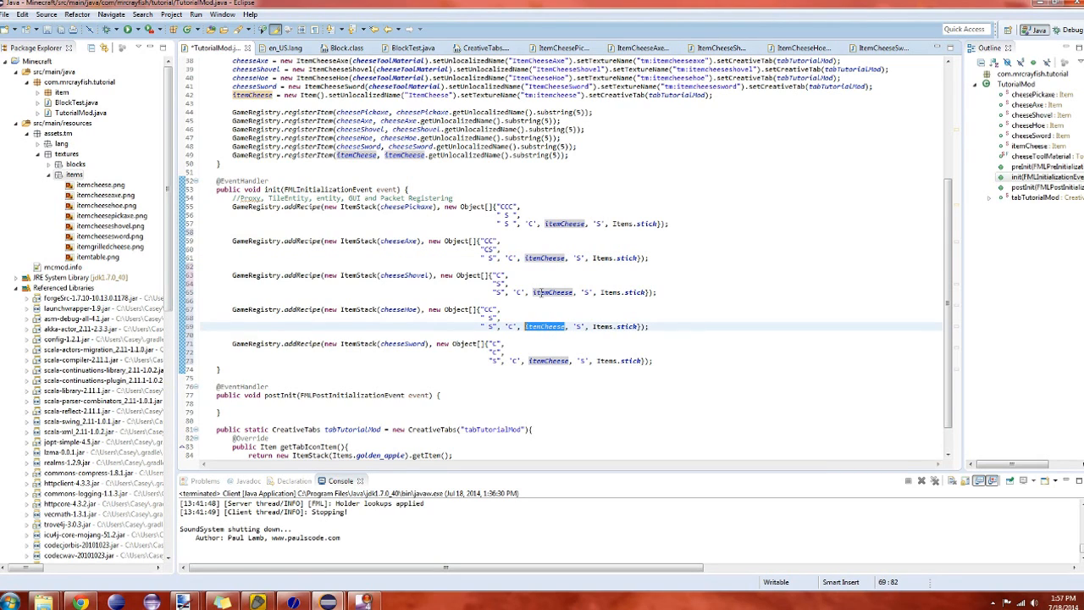
{"action": "left_click", "coordinate": [539, 292]}
{"action": "left_click", "coordinate": [695, 232]}
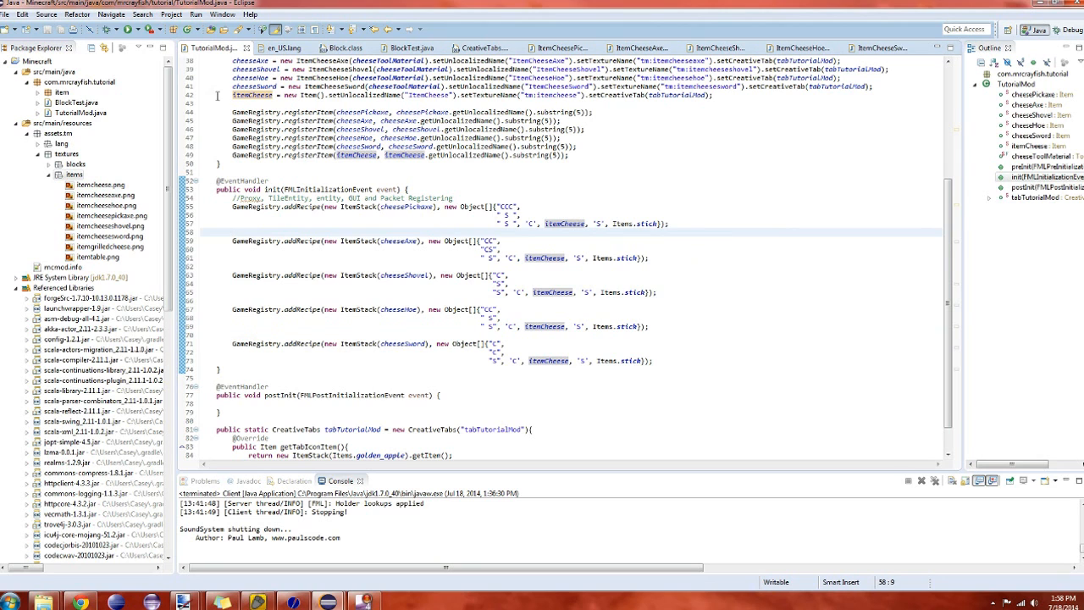
Run the game and take a stack of cheese from the Tutorial Mod creative tab
{"action": "left_click", "coordinate": [127, 30]}
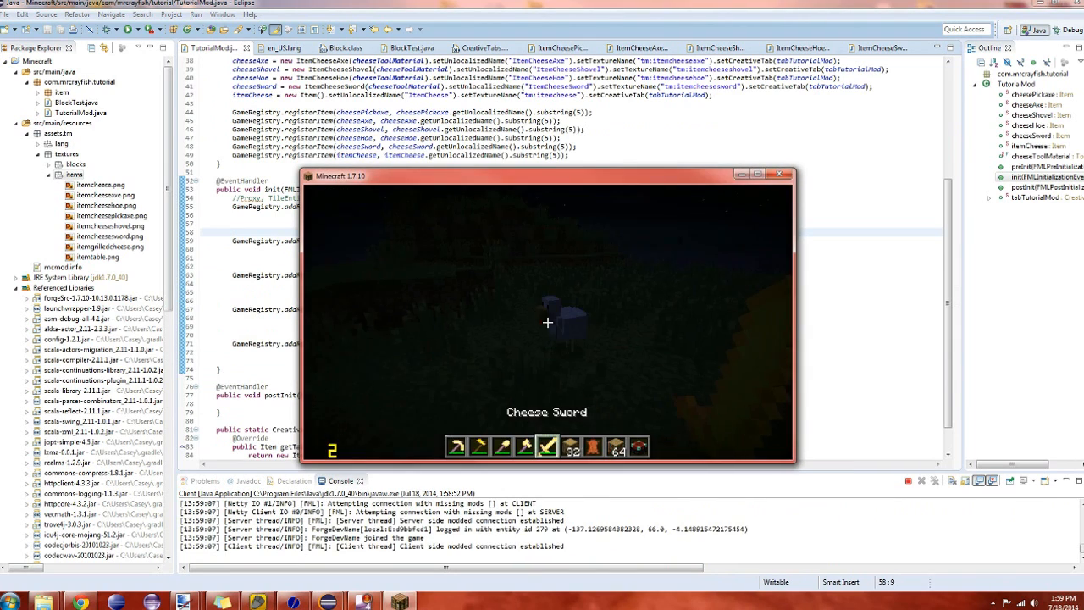
{"action": "left_click", "coordinate": [451, 231]}
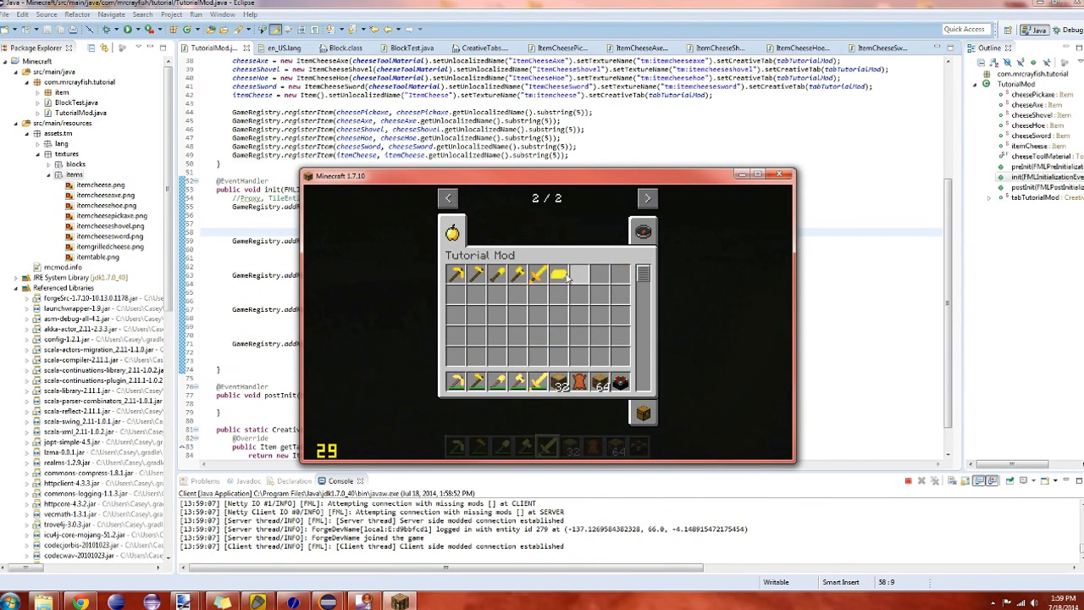
{"action": "left_click", "coordinate": [557, 272], "text": "shift"}
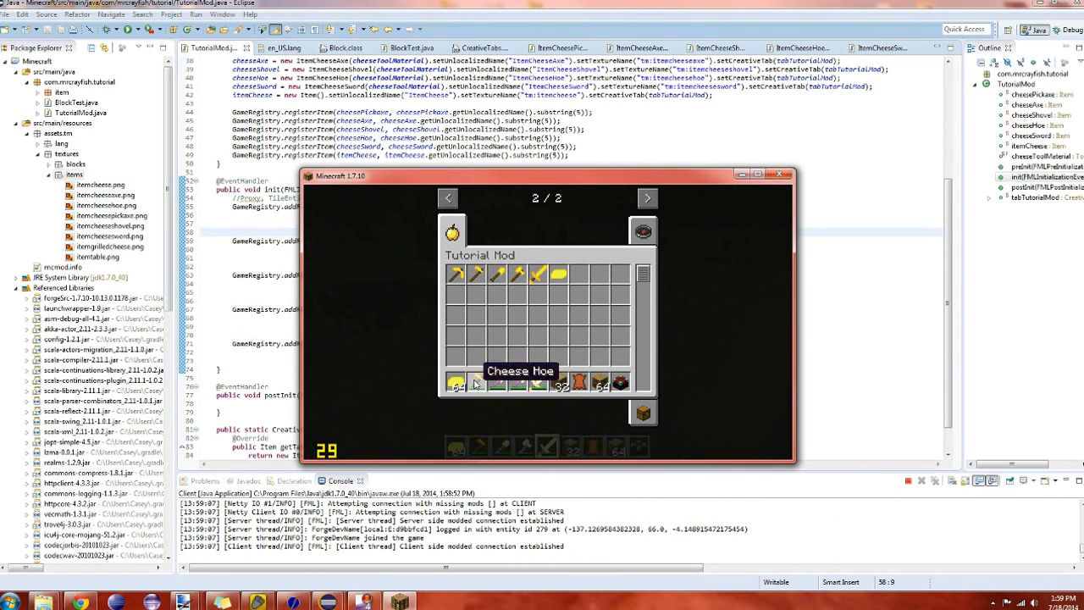
{"action": "left_click", "coordinate": [643, 414]}
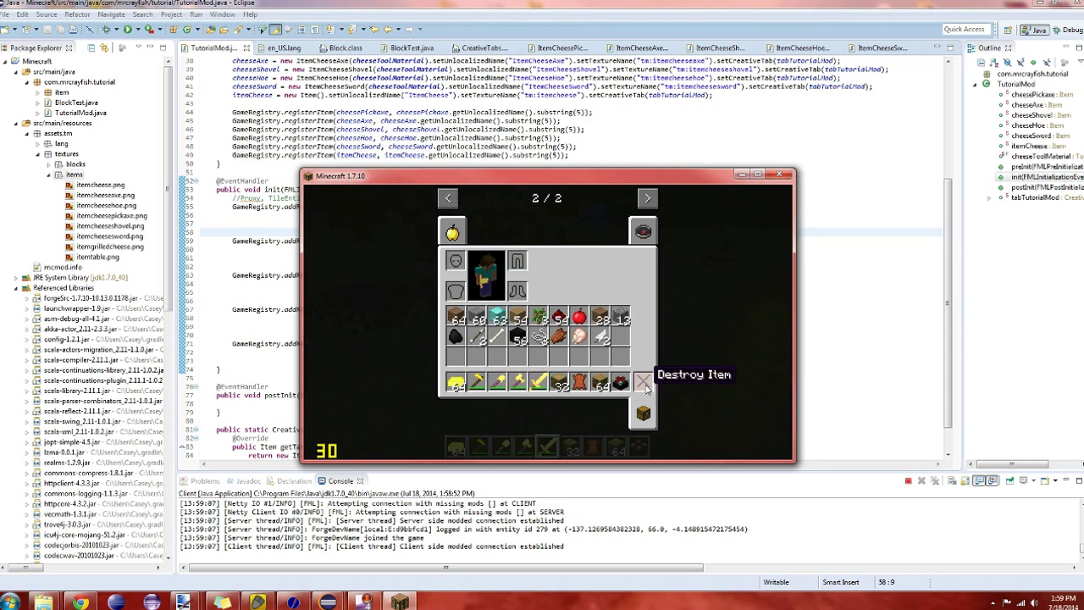
{"action": "left_click", "coordinate": [452, 230]}
{"action": "left_click", "coordinate": [557, 273], "text": "shift"}
Add sticks from Materials and a crafting table from Decoration Blocks to the hotbar, then leave the inventory
{"action": "left_click", "coordinate": [448, 198]}
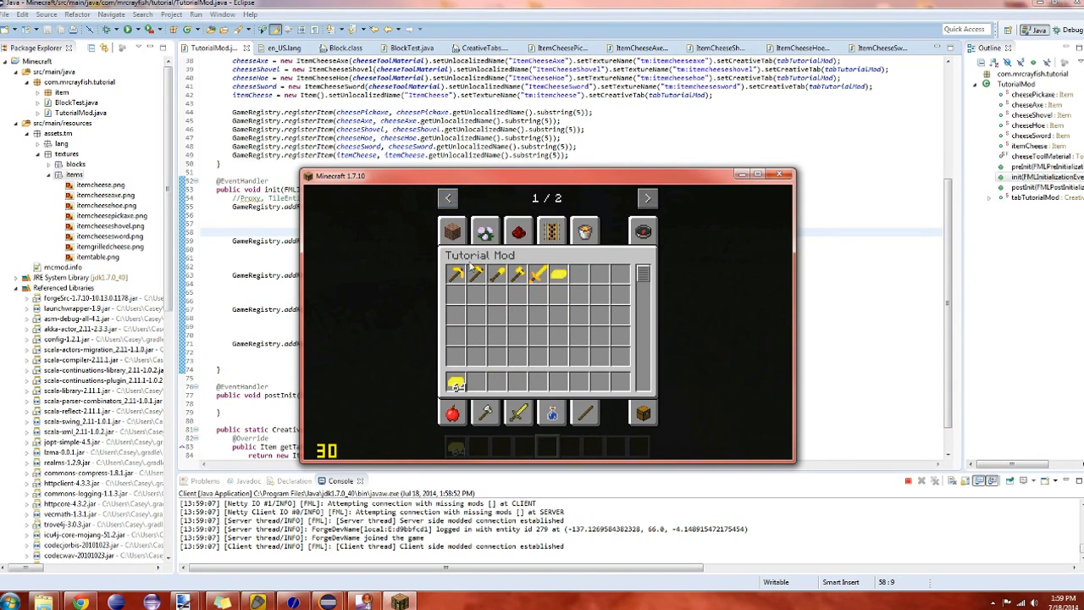
{"action": "left_click", "coordinate": [452, 230]}
{"action": "left_click", "coordinate": [585, 413]}
{"action": "left_click", "coordinate": [557, 272], "text": "shift"}
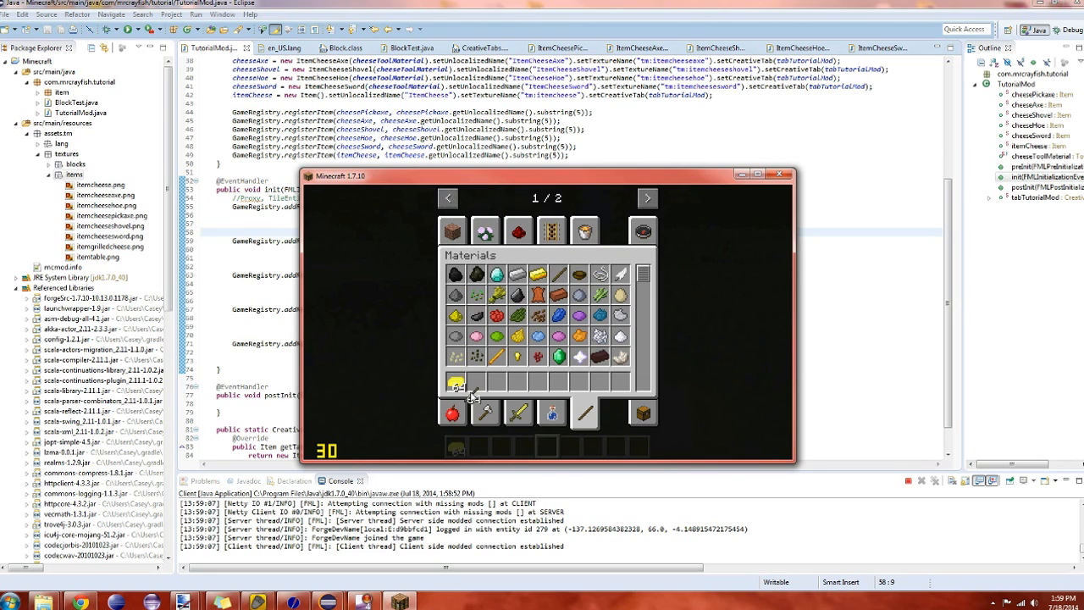
{"action": "left_click", "coordinate": [485, 230]}
{"action": "left_click", "coordinate": [495, 338], "text": "shift"}
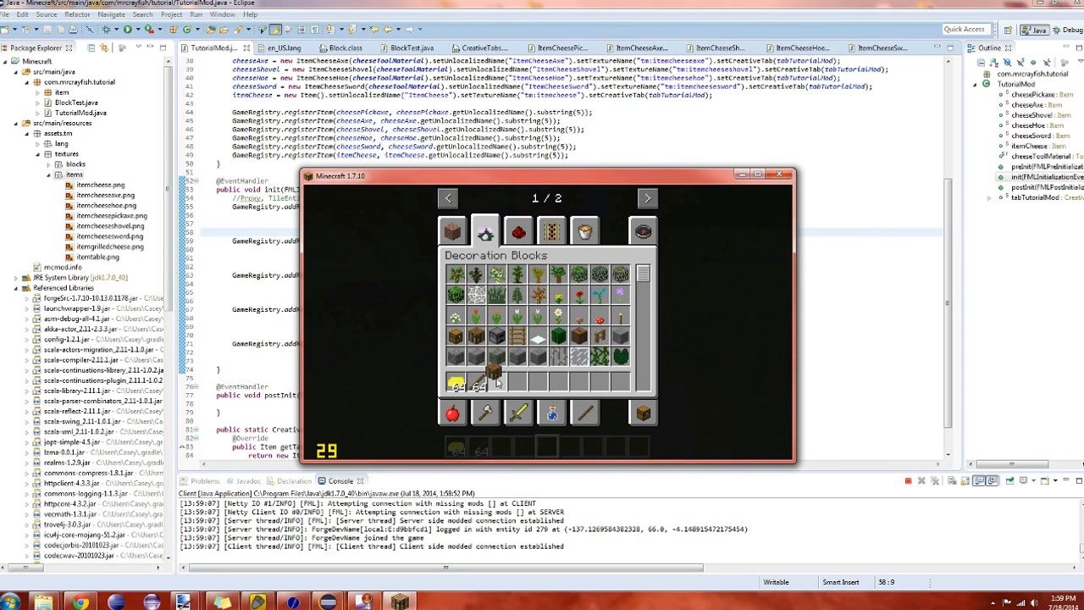
{"action": "key", "text": "e"}
{"action": "key", "text": "3"}
Craft a cheese pickaxe from a cheese top row over two sticks and store it in the hotbar
{"action": "right_click", "coordinate": [547, 323]}
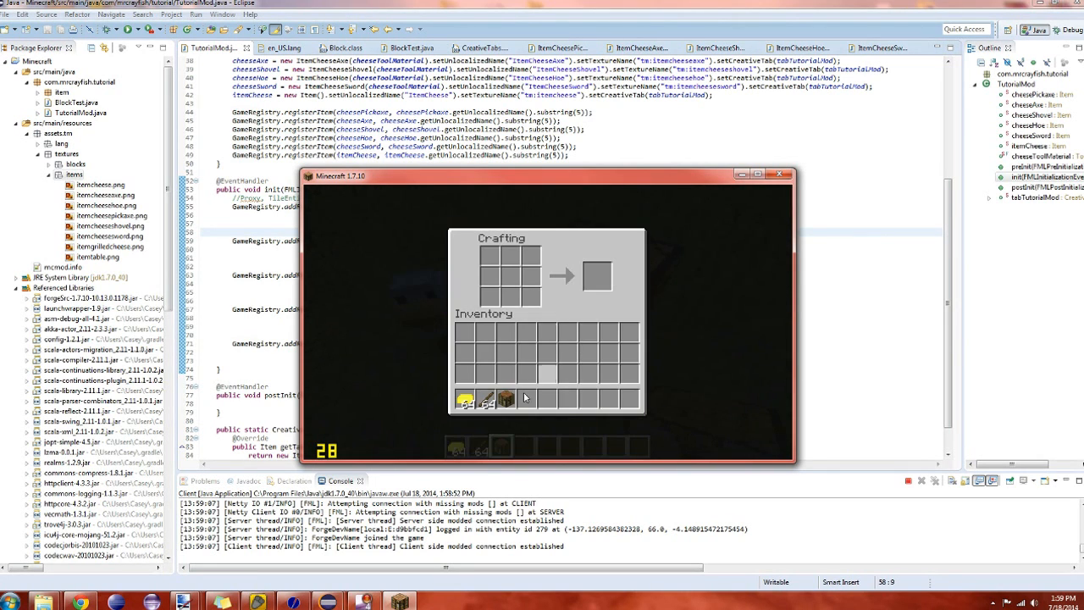
{"action": "left_click", "coordinate": [484, 399]}
{"action": "right_click", "coordinate": [509, 277]}
{"action": "right_click", "coordinate": [510, 298]}
{"action": "left_click", "coordinate": [485, 335]}
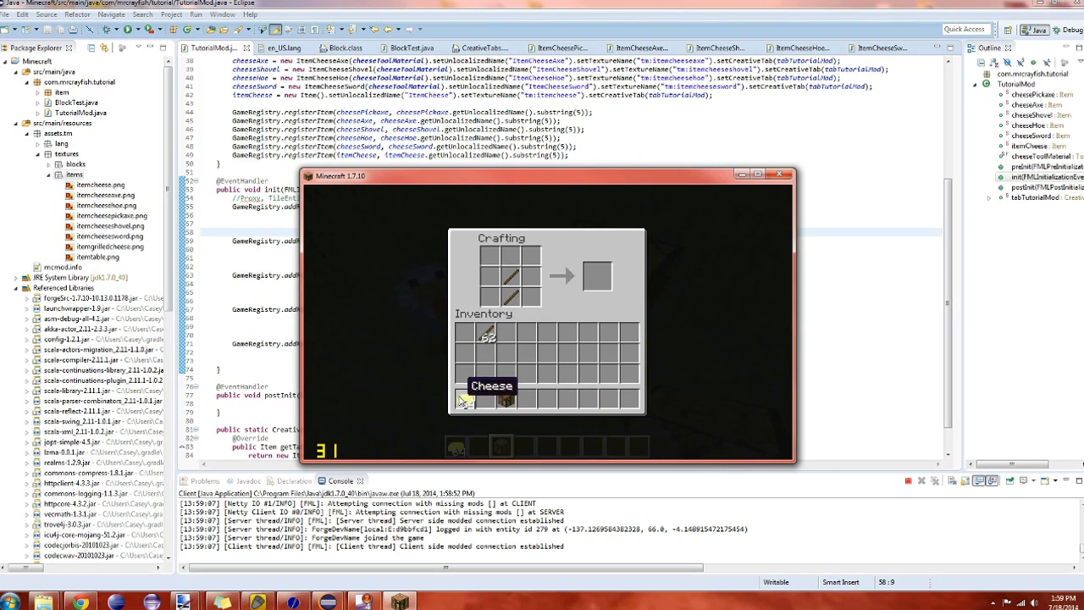
{"action": "left_click", "coordinate": [465, 399]}
{"action": "right_click", "coordinate": [489, 256]}
{"action": "right_click", "coordinate": [510, 257]}
{"action": "left_click", "coordinate": [515, 334]}
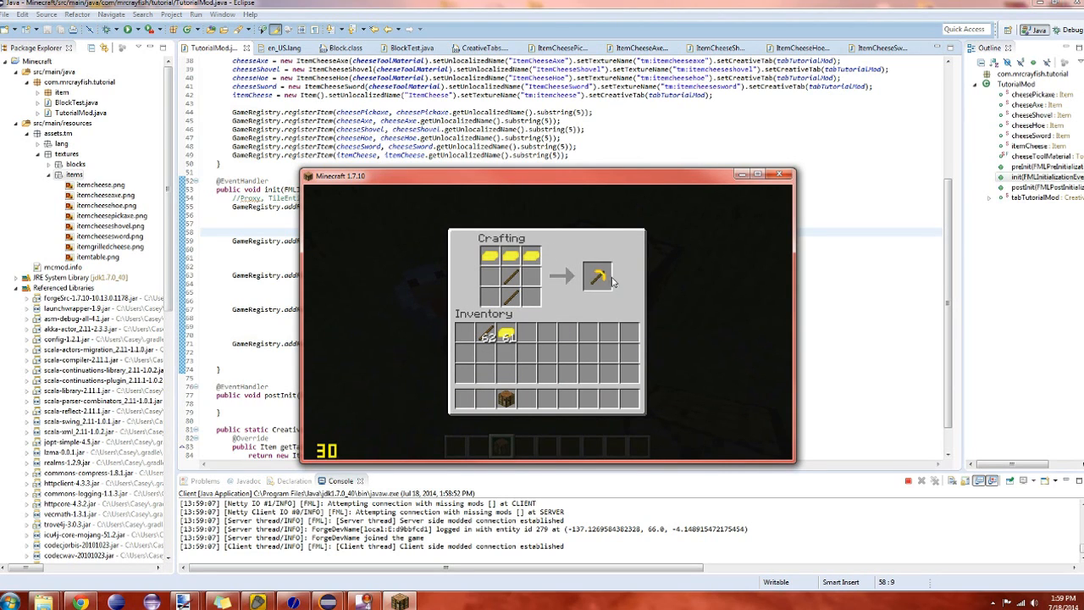
{"action": "left_click", "coordinate": [596, 277]}
{"action": "left_click", "coordinate": [465, 399]}
Craft a cheese shovel from one cheese above two sticks and store it in the hotbar
{"action": "left_click", "coordinate": [485, 334]}
{"action": "right_click", "coordinate": [510, 277]}
{"action": "right_click", "coordinate": [510, 298]}
{"action": "left_click", "coordinate": [527, 335]}
{"action": "left_click", "coordinate": [507, 334]}
{"action": "right_click", "coordinate": [509, 256]}
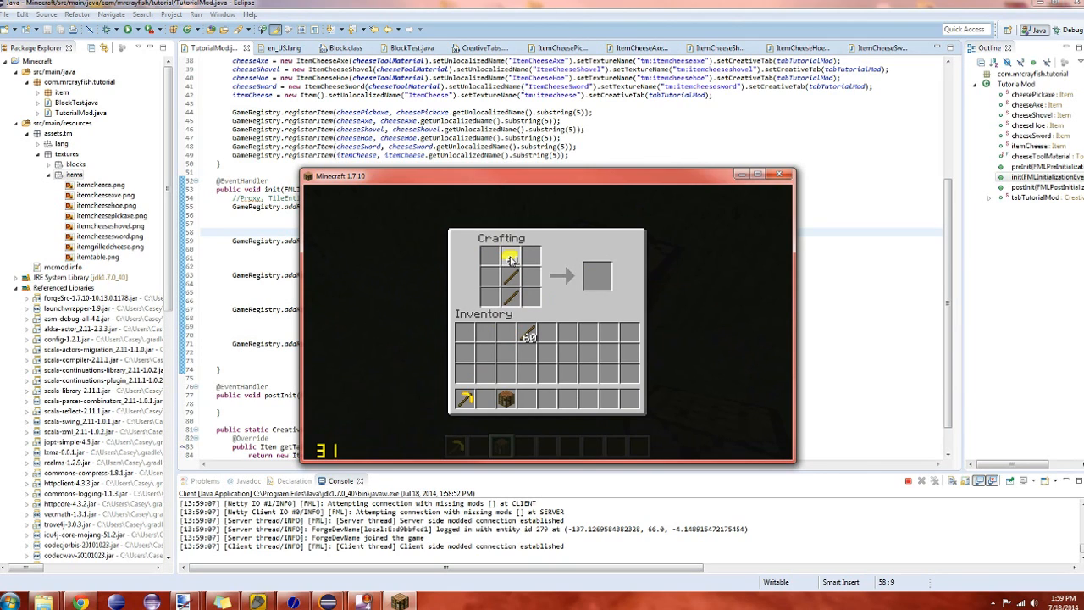
{"action": "left_click", "coordinate": [507, 335]}
{"action": "left_click", "coordinate": [596, 277]}
{"action": "left_click", "coordinate": [485, 399]}
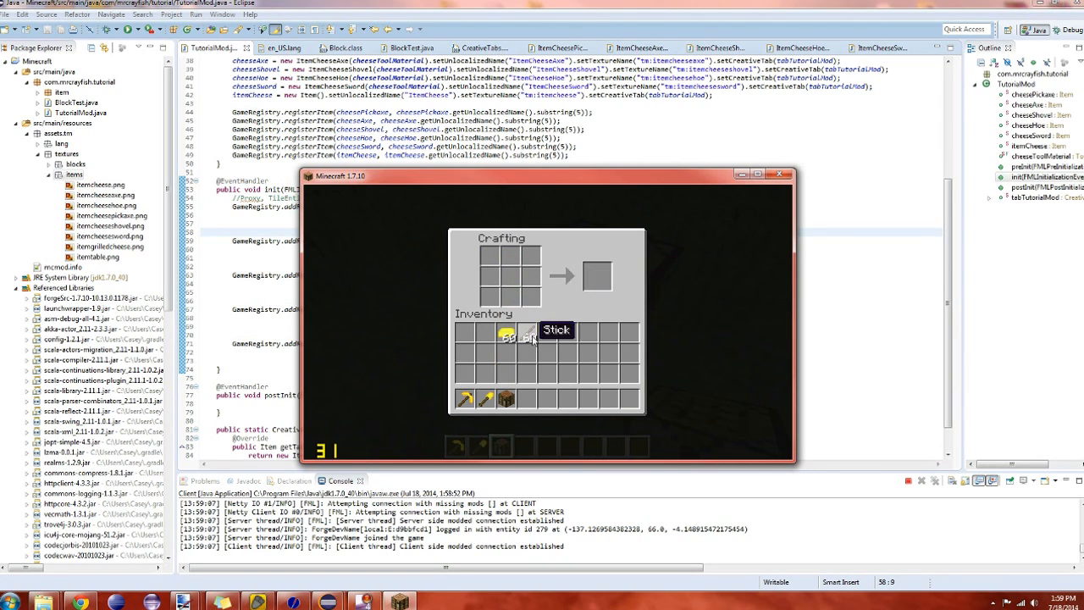
Craft a cheese axe with a cheese head beside two sticks and store it in the hotbar
{"action": "left_click", "coordinate": [527, 334]}
{"action": "right_click", "coordinate": [510, 277]}
{"action": "right_click", "coordinate": [510, 298]}
{"action": "left_click", "coordinate": [526, 335]}
{"action": "left_click", "coordinate": [507, 335]}
{"action": "right_click", "coordinate": [490, 257]}
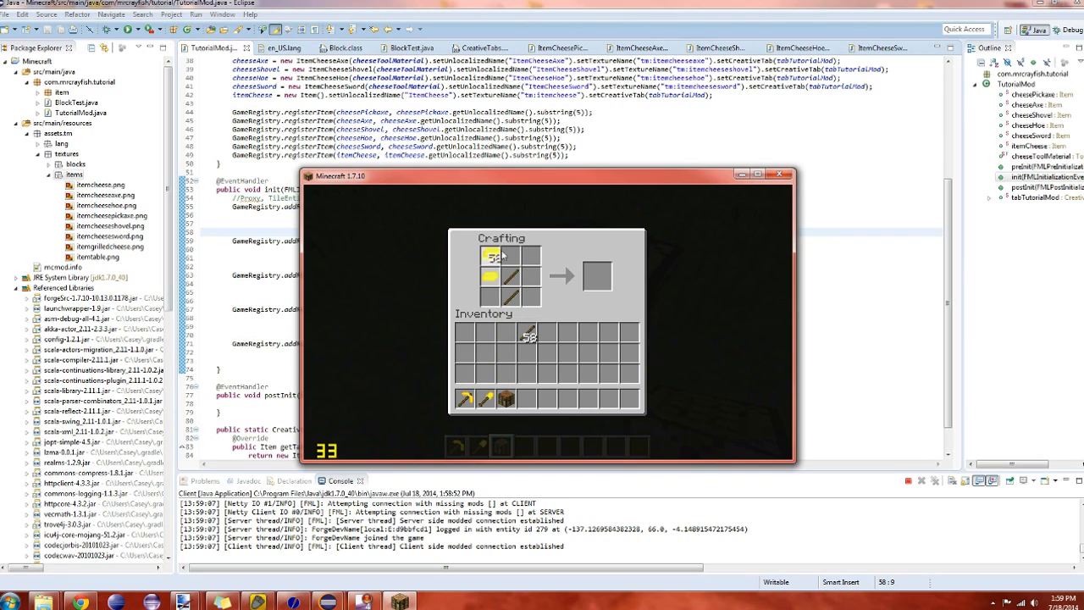
{"action": "right_click", "coordinate": [490, 277]}
{"action": "left_click", "coordinate": [506, 335]}
{"action": "left_click", "coordinate": [596, 277]}
{"action": "left_click", "coordinate": [527, 399]}
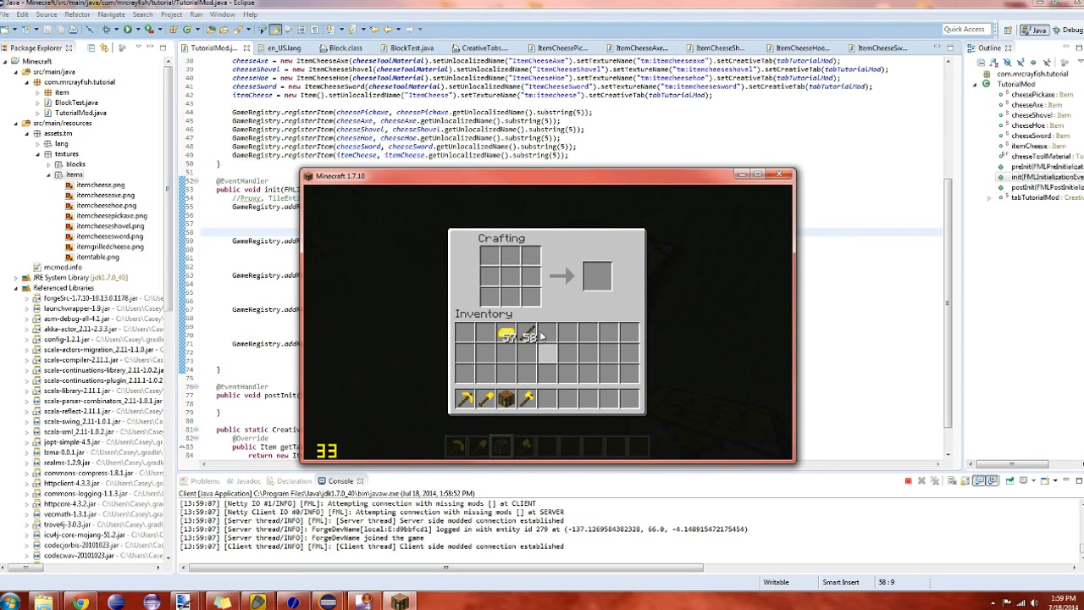
Craft a cheese hoe from two cheese in the top row over two sticks and store it in the hotbar
{"action": "left_click", "coordinate": [527, 334]}
{"action": "right_click", "coordinate": [510, 298]}
{"action": "right_click", "coordinate": [510, 277]}
{"action": "left_click", "coordinate": [527, 334]}
{"action": "left_click", "coordinate": [506, 334]}
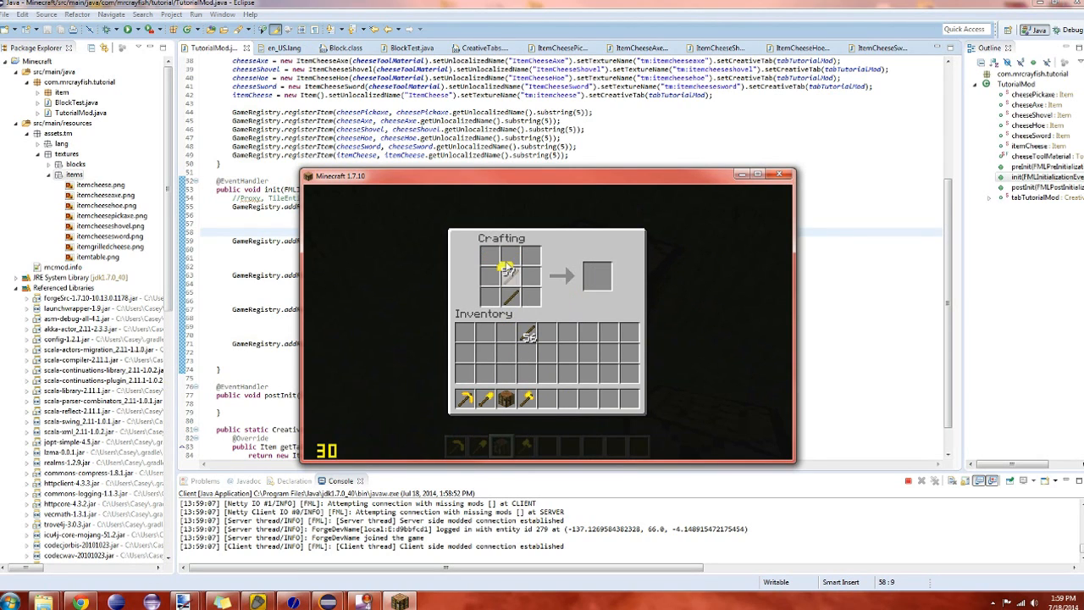
{"action": "right_click", "coordinate": [509, 256]}
{"action": "right_click", "coordinate": [489, 256]}
{"action": "left_click", "coordinate": [506, 335]}
{"action": "left_click", "coordinate": [596, 277]}
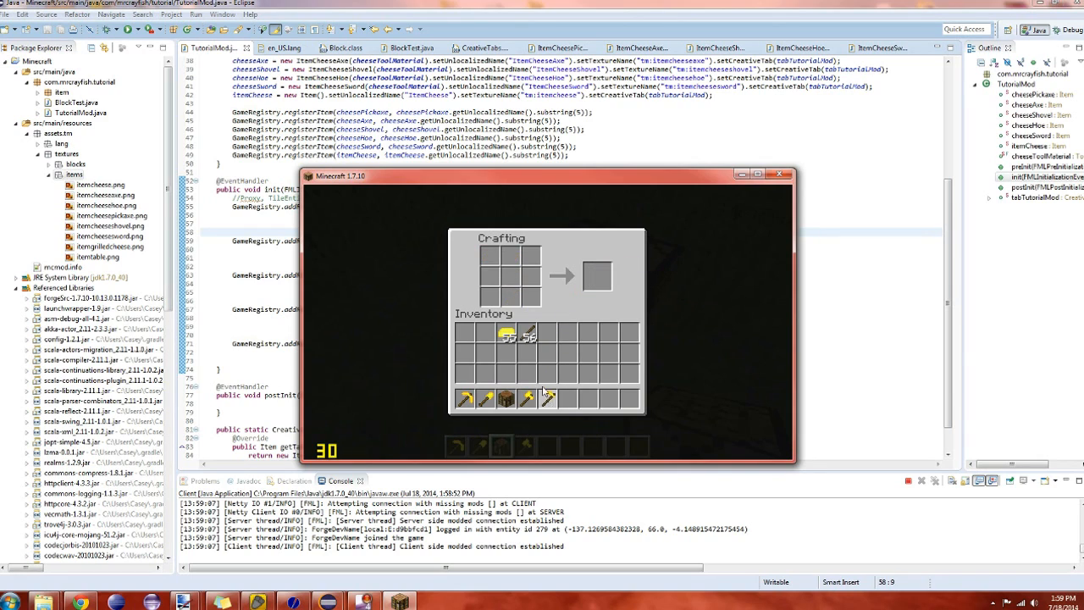
{"action": "left_click", "coordinate": [547, 399]}
Craft a cheese sword from two cheese above one stick, move it to the hotbar and close the crafting screen
{"action": "left_click", "coordinate": [526, 335]}
{"action": "right_click", "coordinate": [510, 298]}
{"action": "right_click", "coordinate": [510, 277]}
{"action": "left_click", "coordinate": [526, 335]}
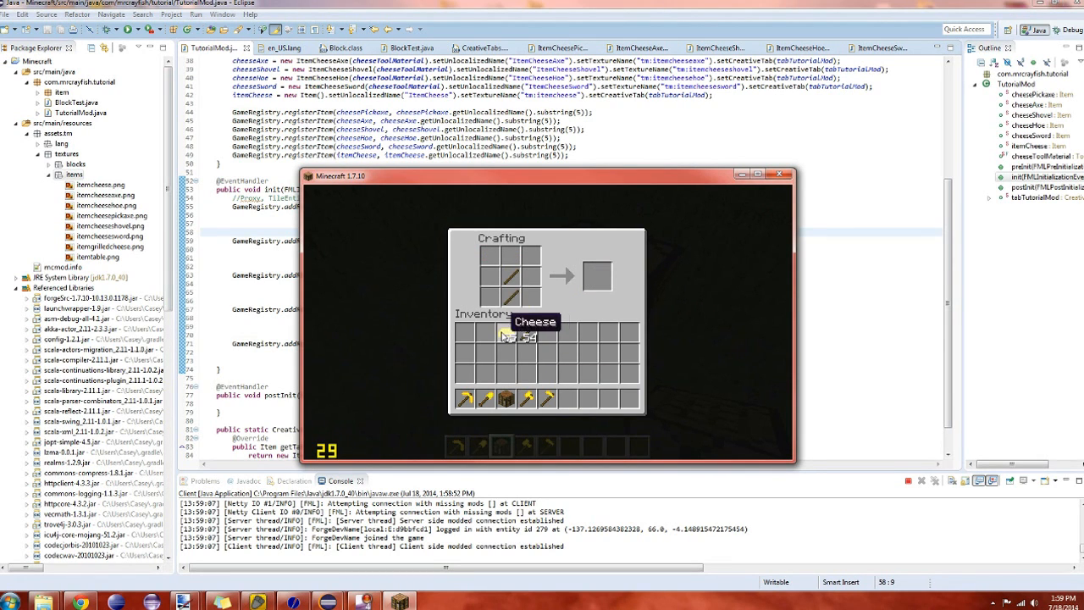
{"action": "left_click", "coordinate": [509, 277]}
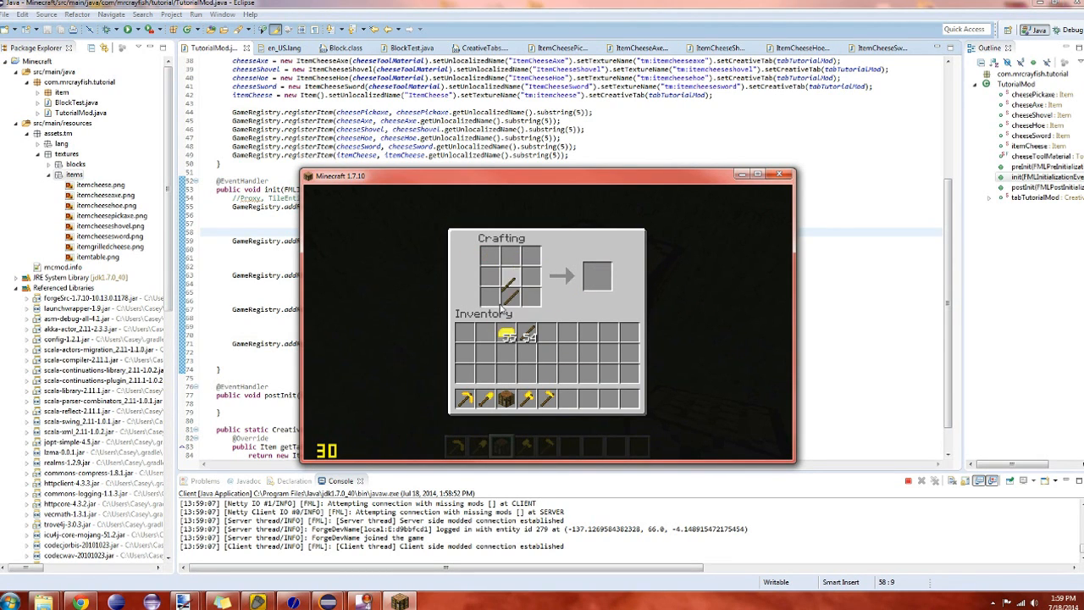
{"action": "left_click", "coordinate": [486, 333]}
{"action": "right_click", "coordinate": [509, 256]}
{"action": "right_click", "coordinate": [509, 277]}
{"action": "left_click", "coordinate": [506, 334]}
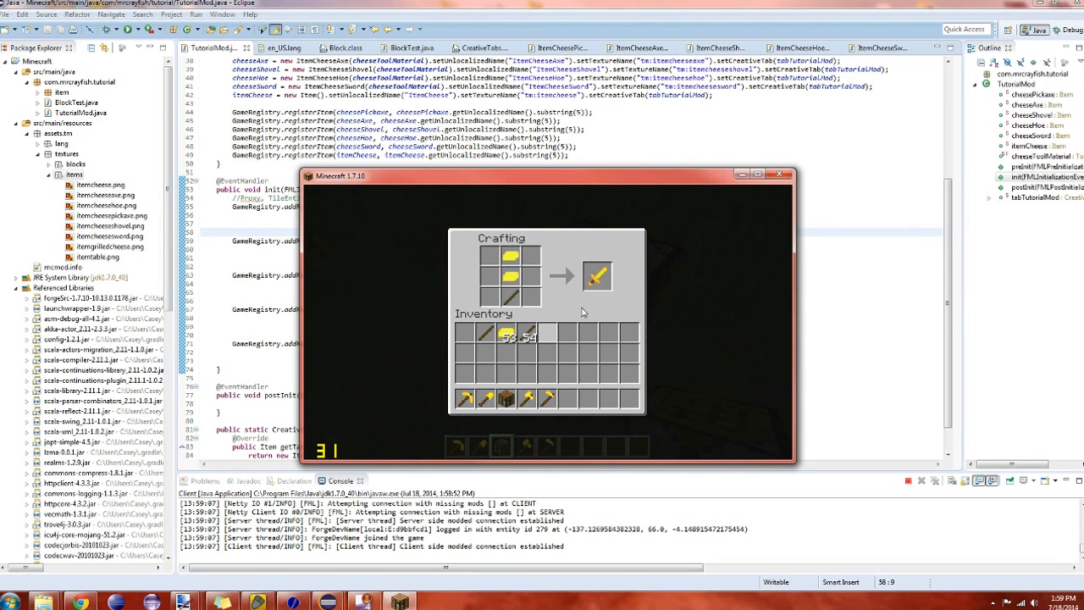
{"action": "left_click", "coordinate": [596, 276], "text": "shift"}
{"action": "key", "text": "Escape"}
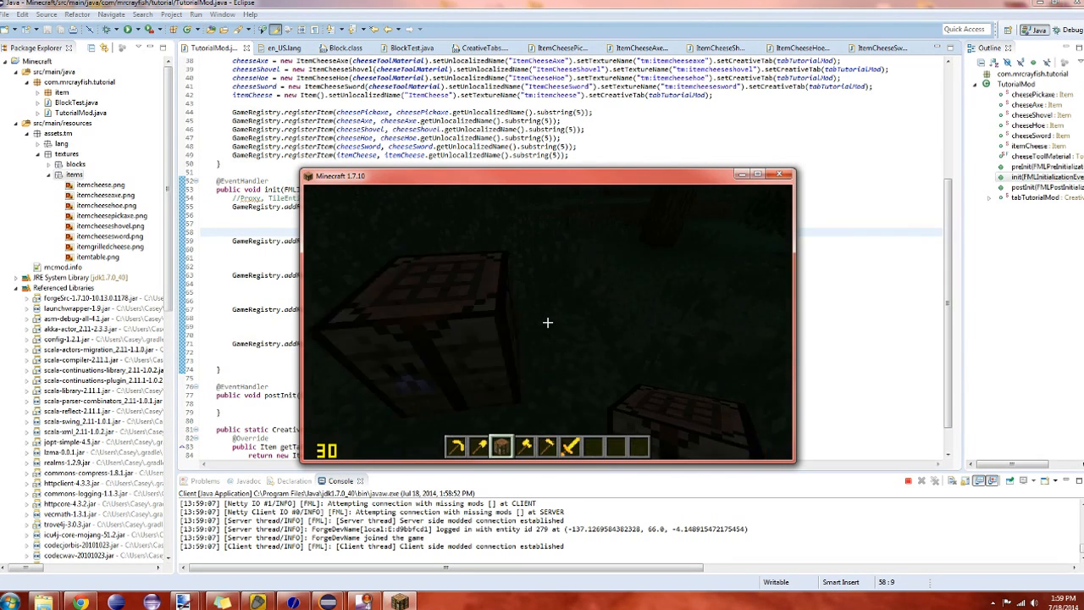
{"action": "scroll", "coordinate": [547, 322], "scroll_direction": "down", "scroll_amount": 1}
{"action": "scroll", "coordinate": [547, 322], "scroll_direction": "down", "scroll_amount": 1}
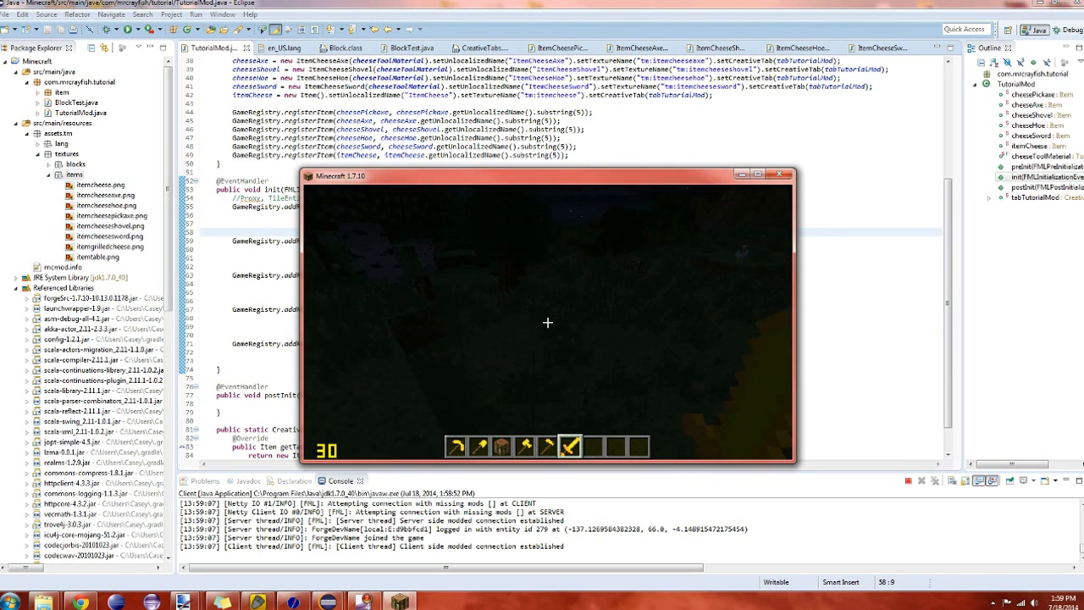
Lay out a mirrored cheese axe in the middle column and check the output slot
{"action": "key", "text": "e"}
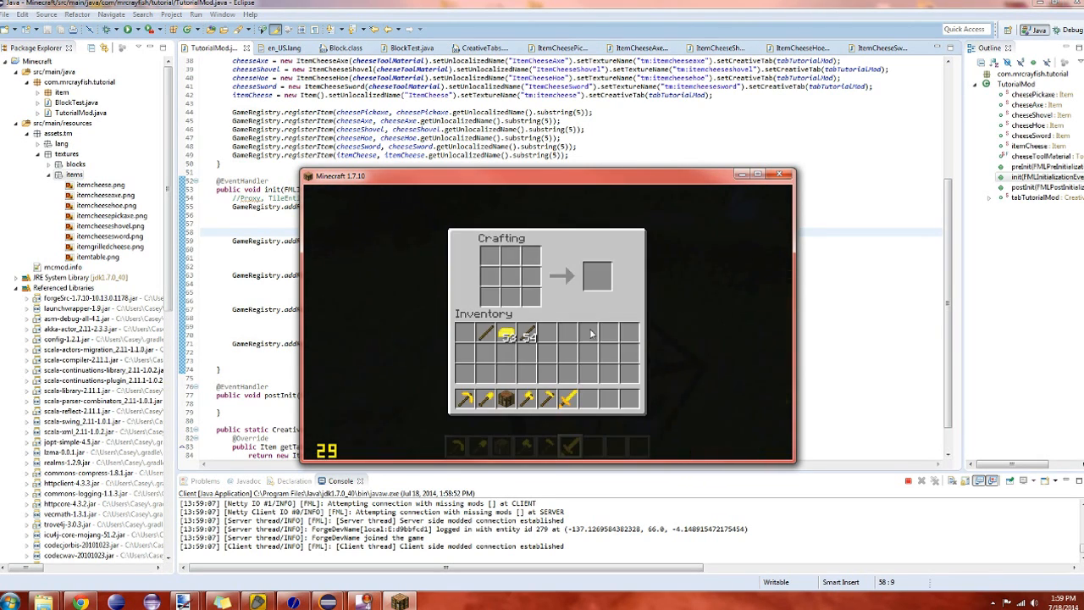
{"action": "left_click", "coordinate": [526, 334]}
{"action": "left_click", "coordinate": [510, 297]}
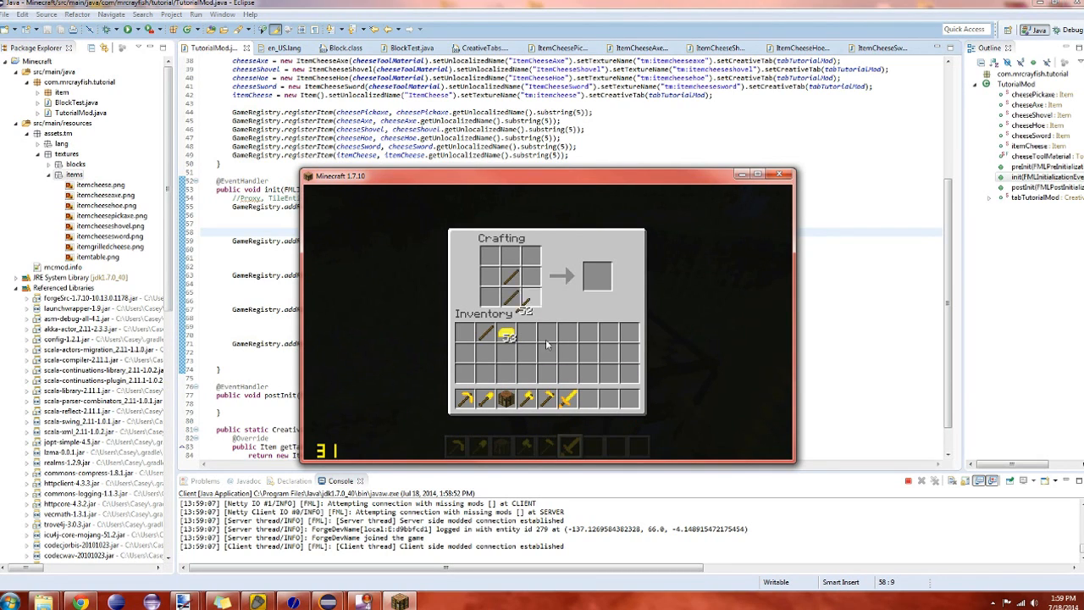
{"action": "left_click", "coordinate": [510, 275]}
{"action": "left_click", "coordinate": [526, 334]}
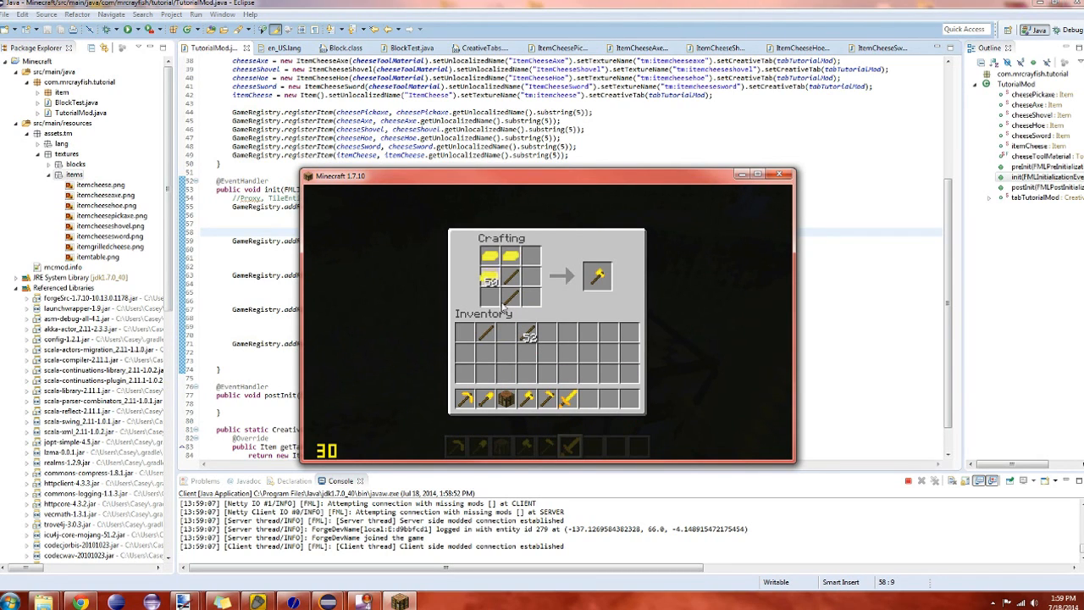
{"action": "left_click", "coordinate": [506, 338]}
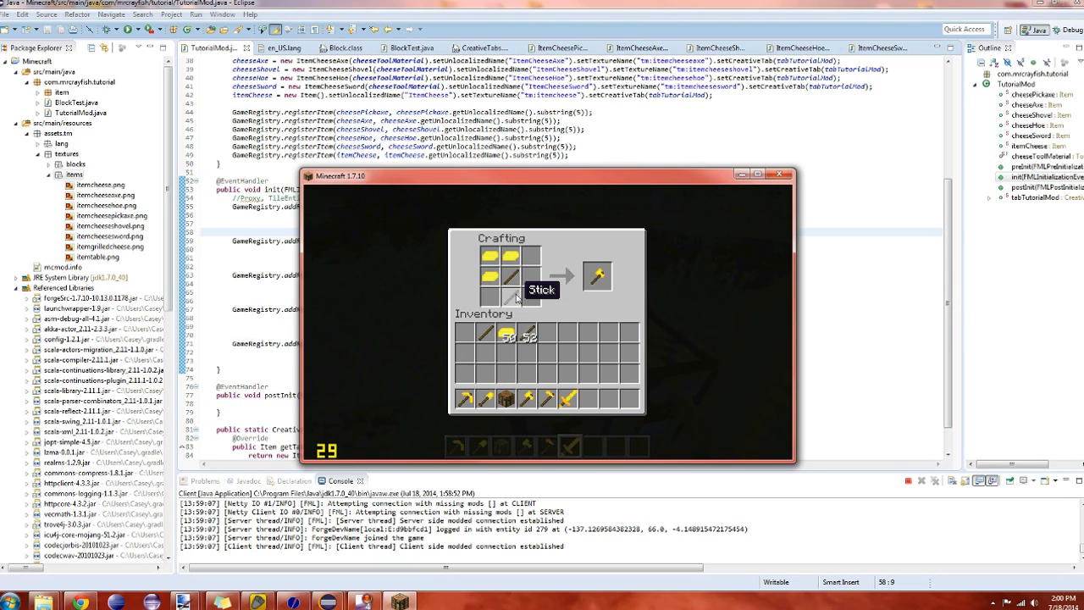
Clear the grid and lay out the axe shifted into the right column to confirm it still crafts
{"action": "left_click", "coordinate": [510, 294], "text": "shift"}
{"action": "left_click", "coordinate": [511, 275], "text": "shift"}
{"action": "left_click", "coordinate": [511, 256], "text": "shift"}
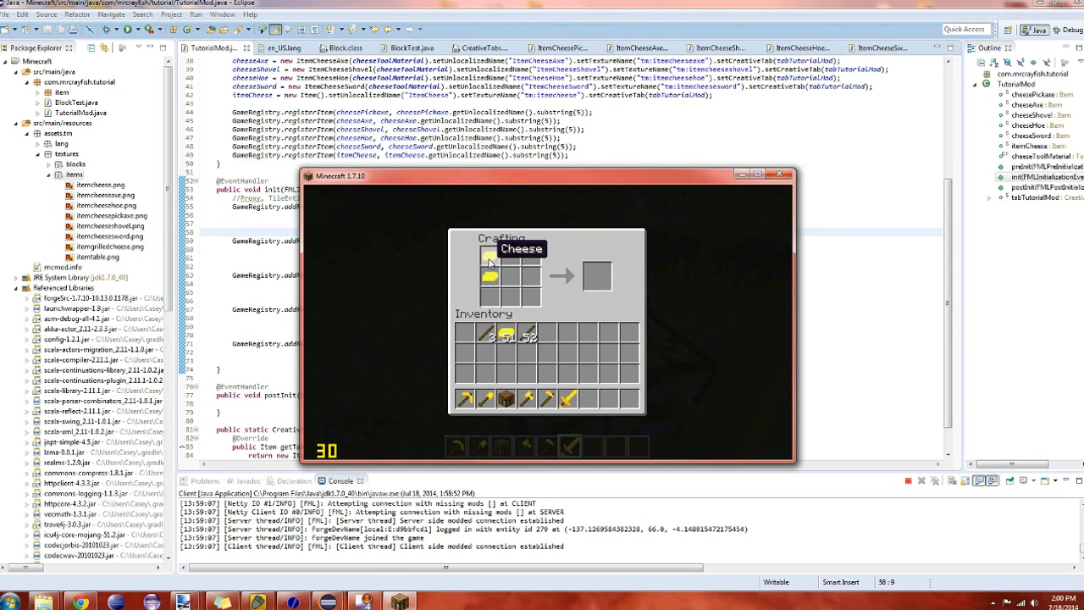
{"action": "left_click", "coordinate": [488, 275], "text": "shift"}
{"action": "left_click", "coordinate": [487, 335]}
{"action": "right_click", "coordinate": [531, 295]}
{"action": "right_click", "coordinate": [531, 275]}
{"action": "left_click", "coordinate": [487, 334]}
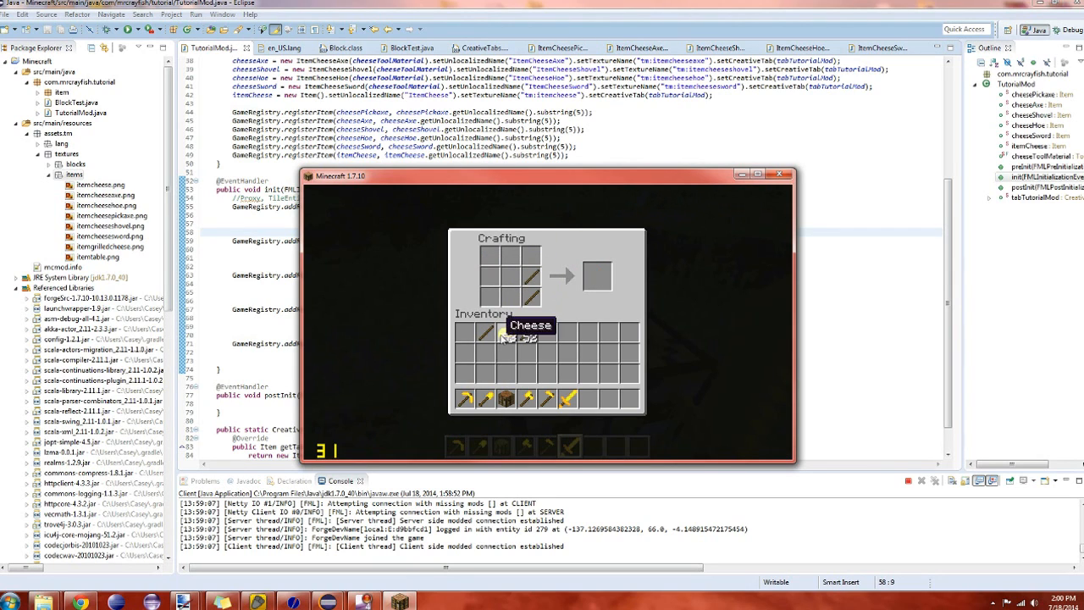
{"action": "right_click", "coordinate": [531, 256]}
{"action": "right_click", "coordinate": [511, 276]}
{"action": "left_click", "coordinate": [506, 335]}
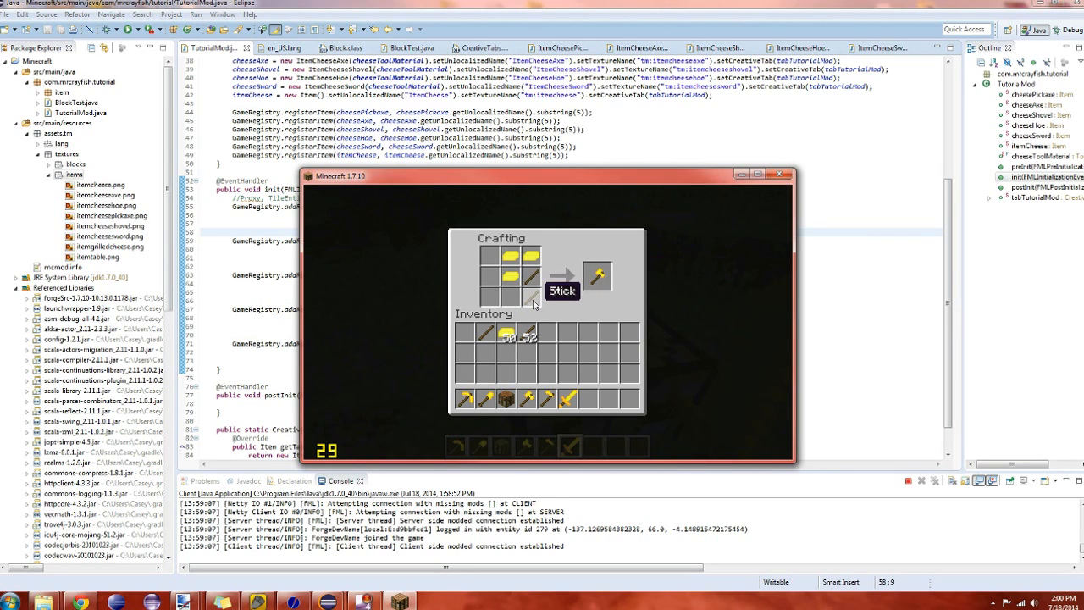
Clear the grid and build the sword layout of two cheese over a stick in the right column
{"action": "left_click", "coordinate": [531, 295], "text": "shift"}
{"action": "left_click", "coordinate": [531, 256], "text": "shift"}
{"action": "left_click", "coordinate": [511, 275], "text": "shift"}
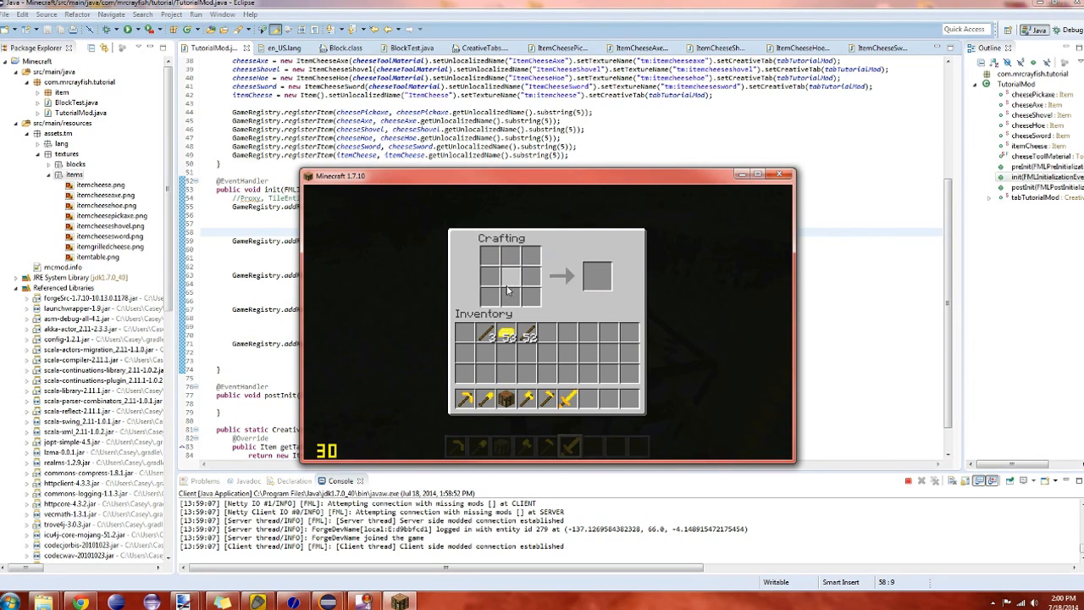
{"action": "left_click", "coordinate": [486, 334]}
{"action": "right_click", "coordinate": [531, 295]}
{"action": "left_click", "coordinate": [487, 334]}
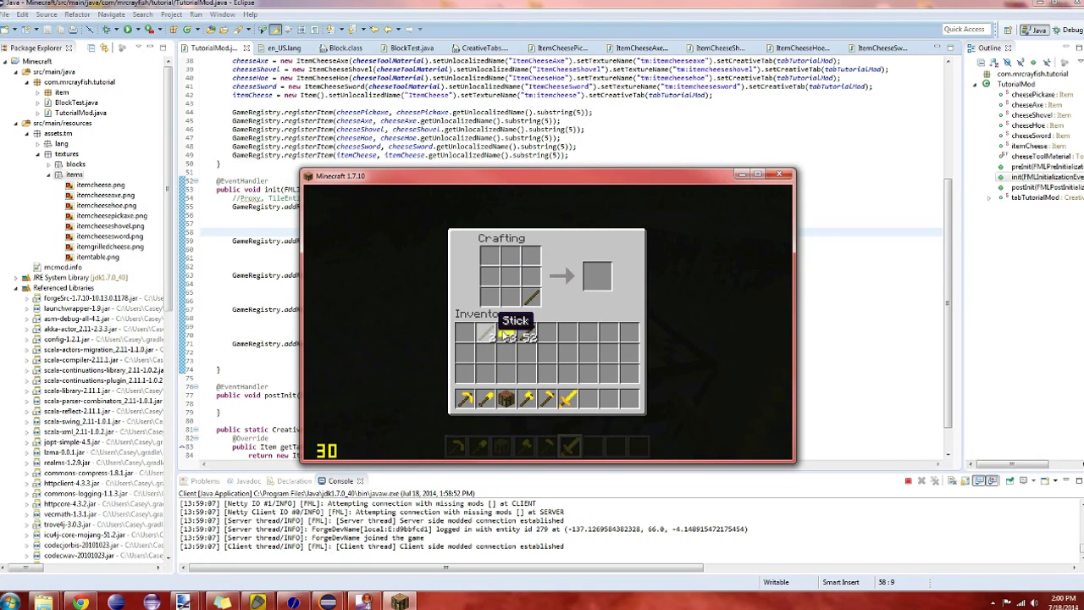
{"action": "right_click", "coordinate": [531, 256]}
{"action": "right_click", "coordinate": [530, 275]}
{"action": "left_click", "coordinate": [506, 335]}
{"action": "left_click", "coordinate": [530, 295]}
Move the sword layout to the left column to confirm it crafts there too, then close the game
{"action": "left_click", "coordinate": [491, 294]}
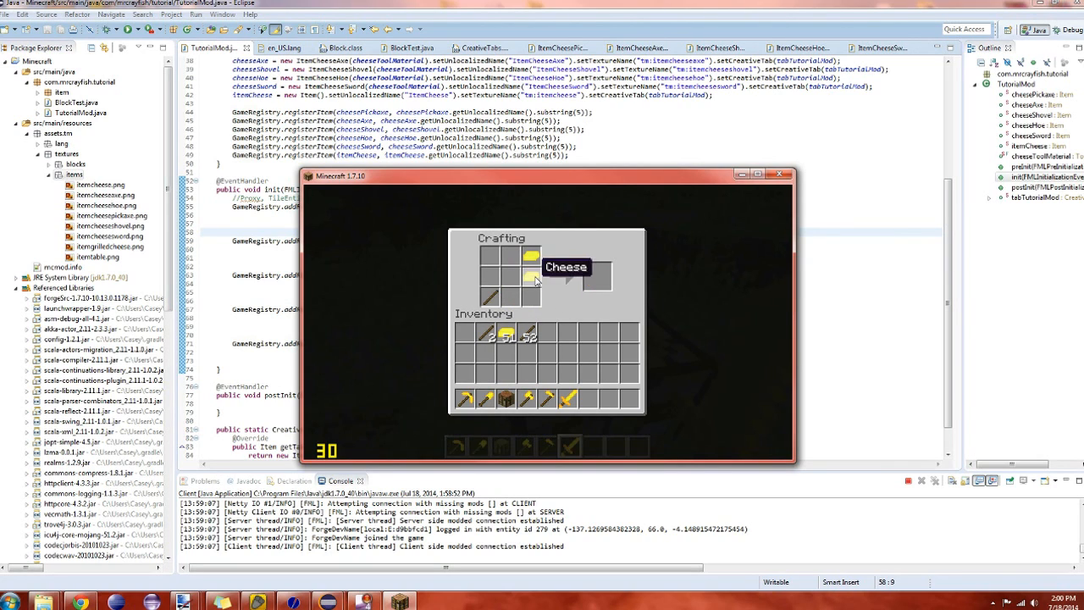
{"action": "left_click", "coordinate": [531, 275], "text": "shift"}
{"action": "left_click", "coordinate": [491, 276]}
{"action": "left_click", "coordinate": [531, 256]}
{"action": "left_click", "coordinate": [491, 255]}
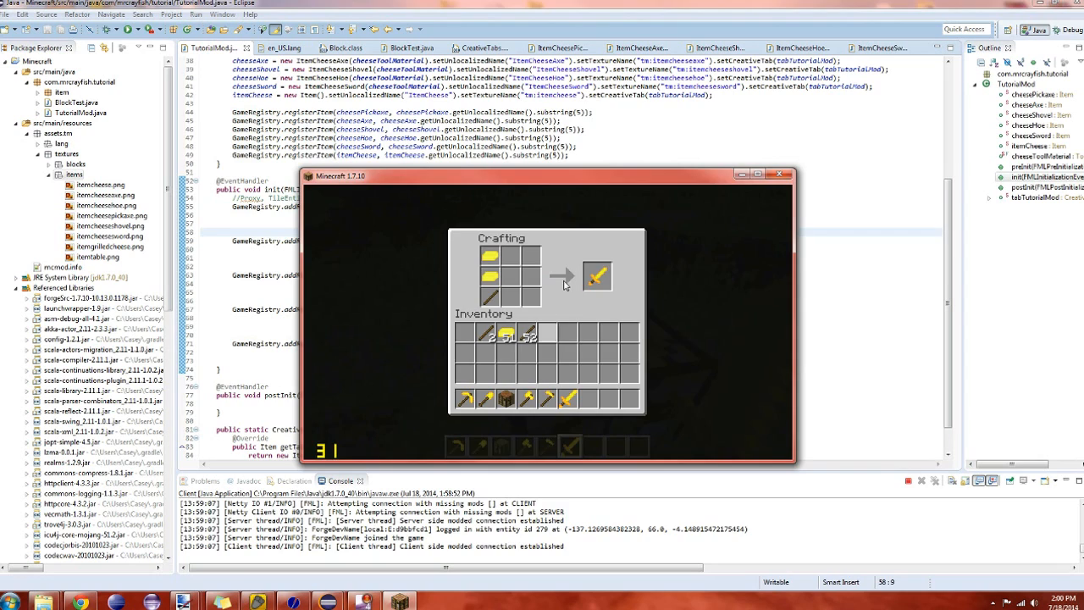
{"action": "left_click", "coordinate": [779, 175]}
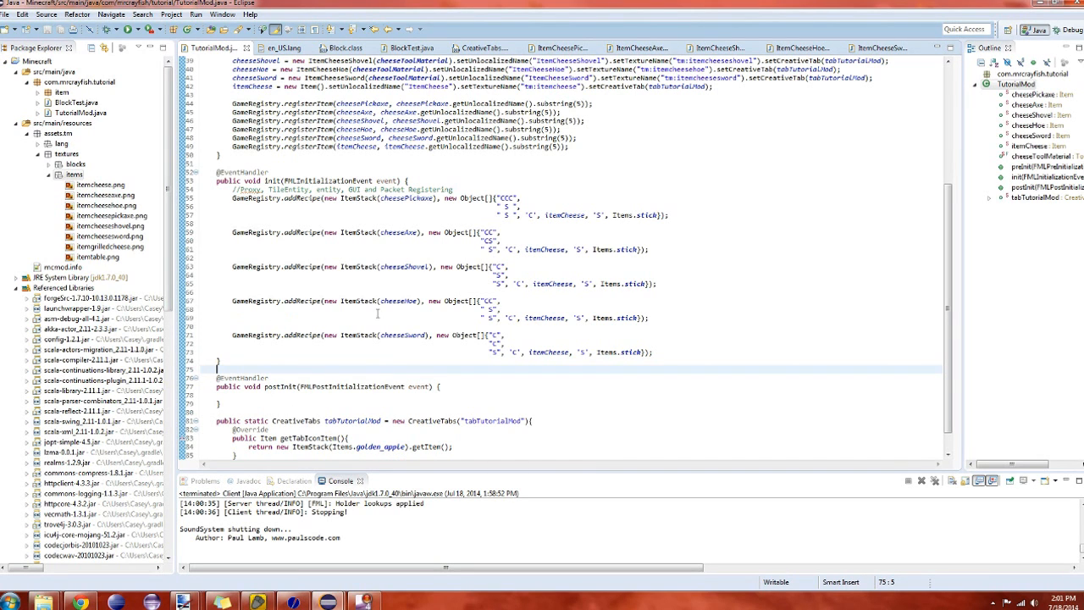
{"action": "scroll", "coordinate": [365, 335], "scroll_direction": "up", "scroll_amount": 3}
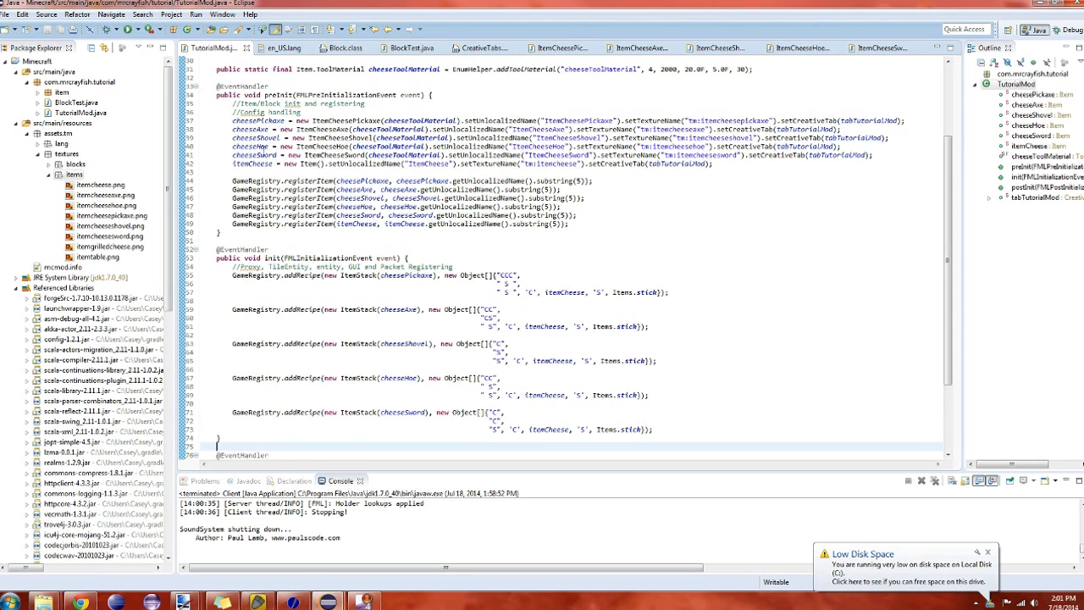
{"action": "left_click_drag", "start_coordinate": [228, 110], "coordinate": [720, 168]}
Return to TutorialMod.java showing the item registrations and all five cheese tool recipes
{"action": "left_click", "coordinate": [325, 180]}
{"action": "scroll", "coordinate": [572, 313], "scroll_direction": "up", "scroll_amount": 4}
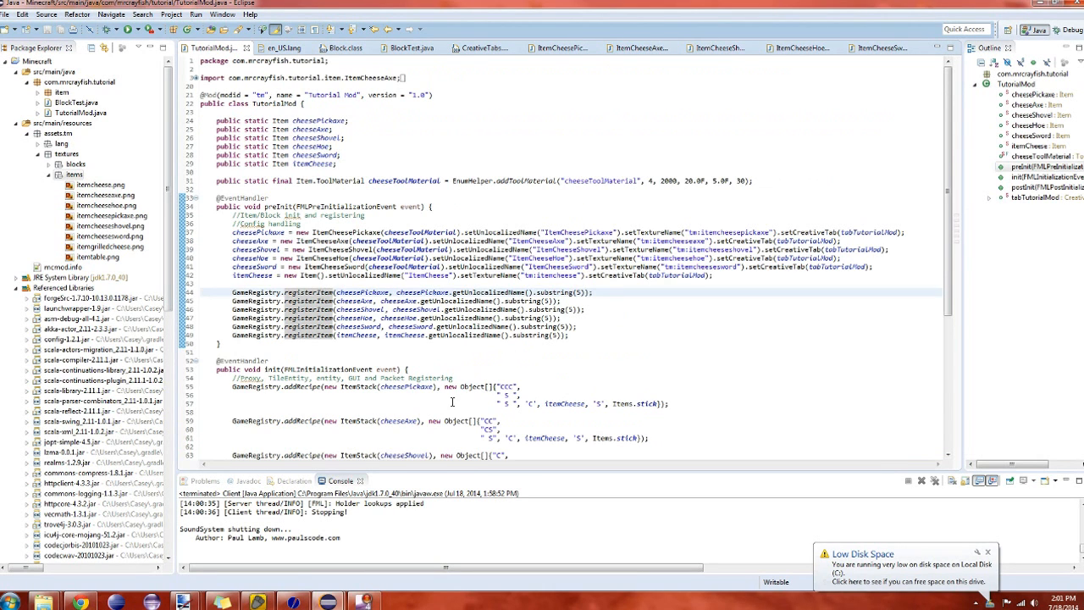